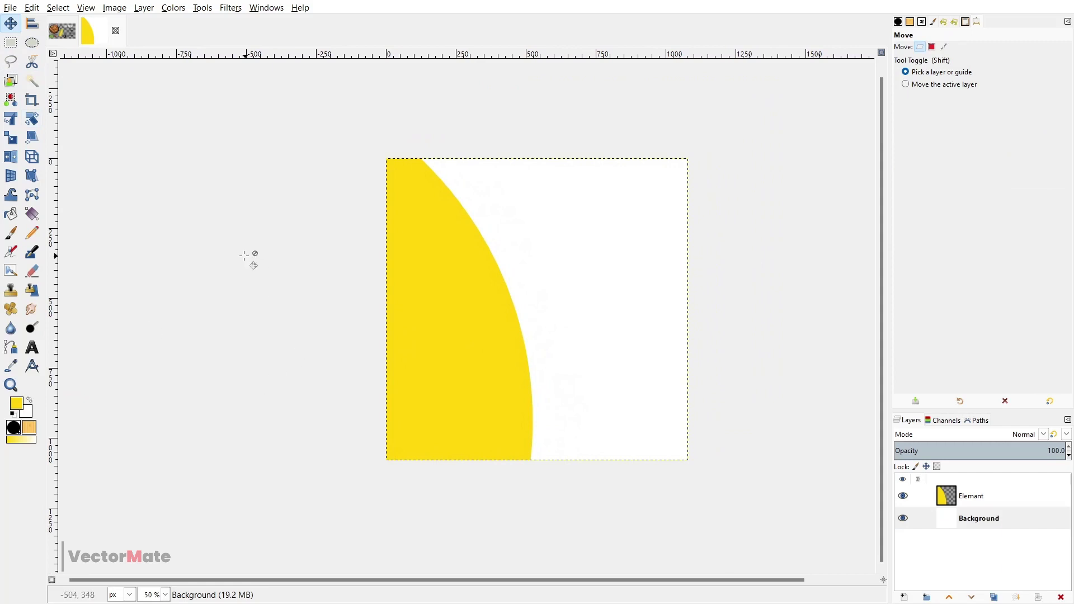
# - Set the foreground colour to black (000000) and the background colour to grey (868686)
pyautogui.moveTo(244, 256); pyautogui.dragTo(200, 263)
pyautogui.click(16, 403)
pyautogui.click(241, 326)
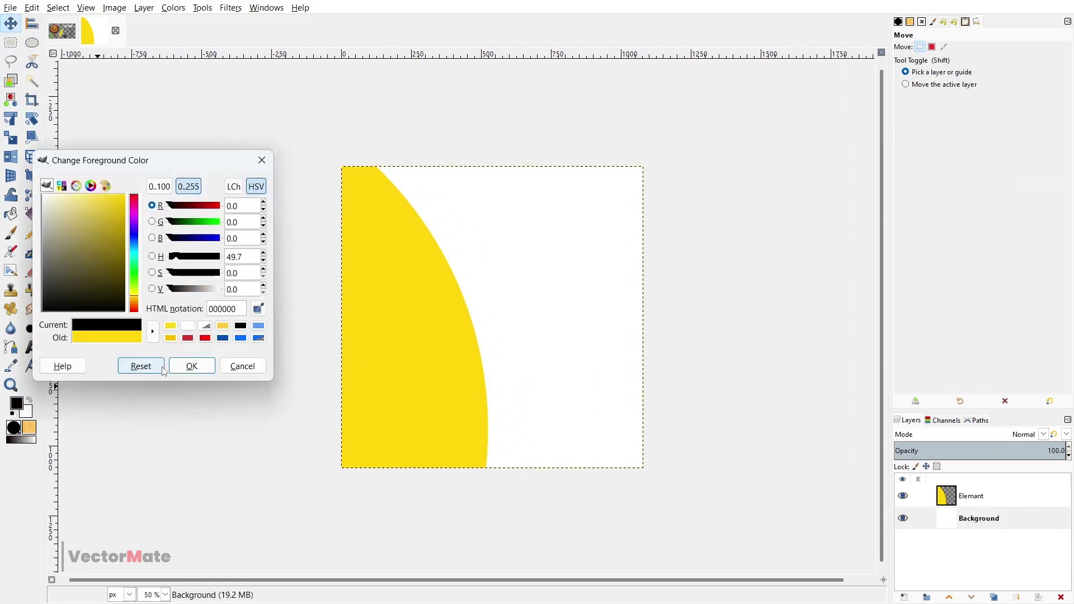
pyautogui.click(192, 366)
pyautogui.click(26, 412)
pyautogui.moveTo(42, 235); pyautogui.dragTo(31, 251)
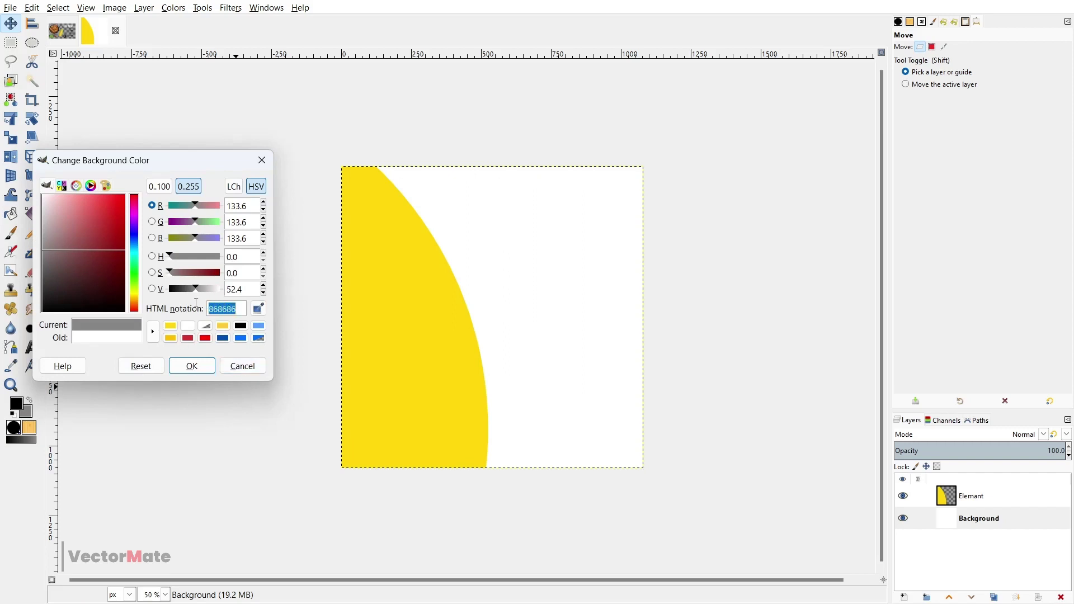
pyautogui.click(192, 366)
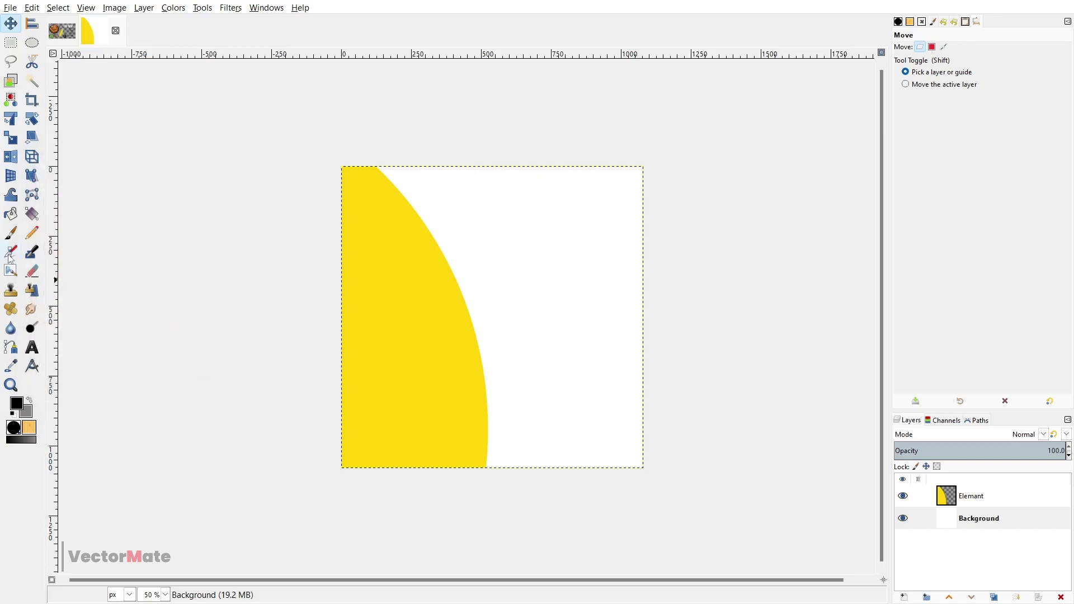
# - Draw a radial FG to BG (RGB) gradient about 832 px long on the Background layer, from the canvas centre to just past the upper-right corner
pyautogui.click(31, 213)
pyautogui.click(1063, 125)
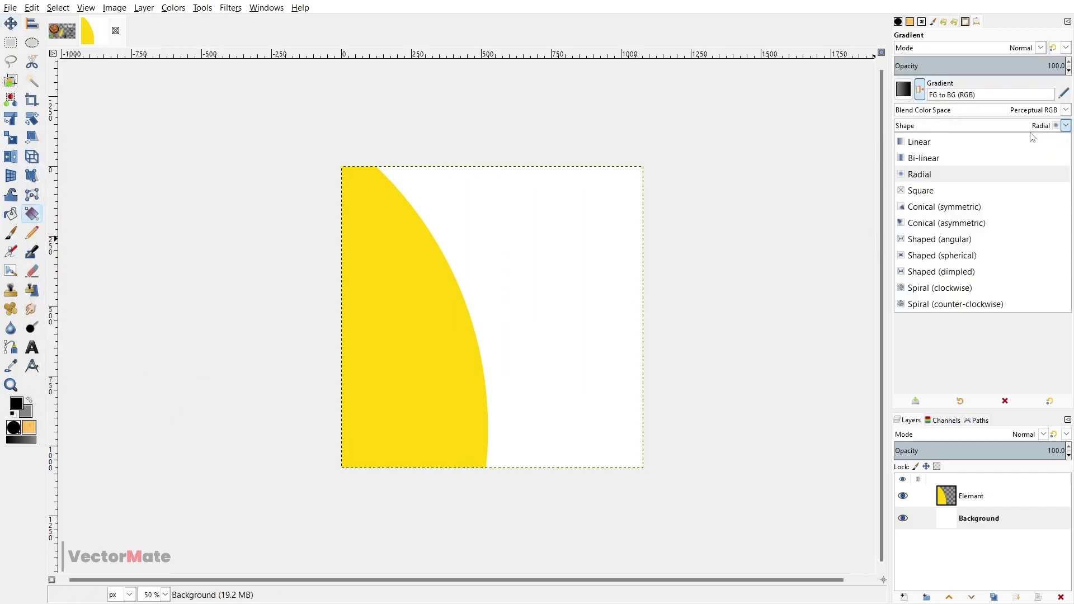
pyautogui.click(932, 175)
pyautogui.click(902, 89)
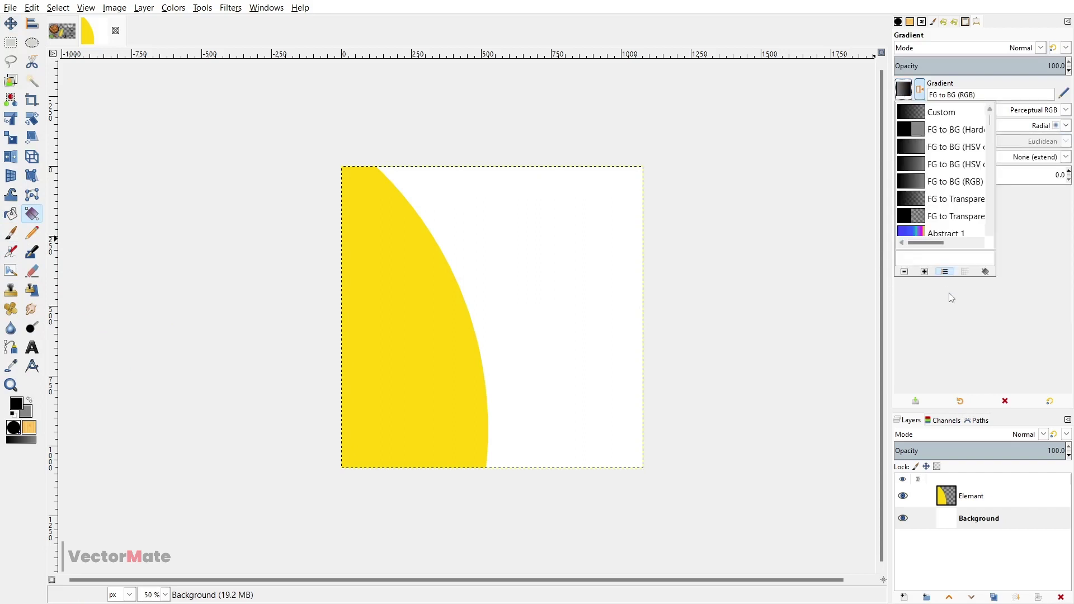
pyautogui.click(979, 312)
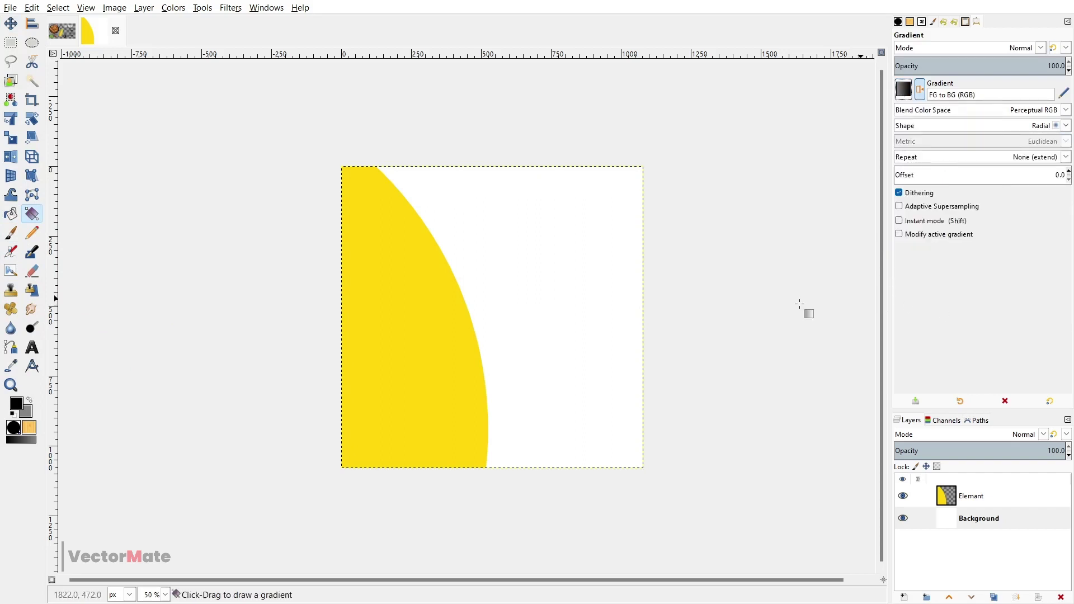
pyautogui.moveTo(486, 326)
pyautogui.mouseDown()
pyautogui.moveTo(623, 228)
pyautogui.moveTo(683, 168)
pyautogui.moveTo(657, 167)
pyautogui.mouseUp()
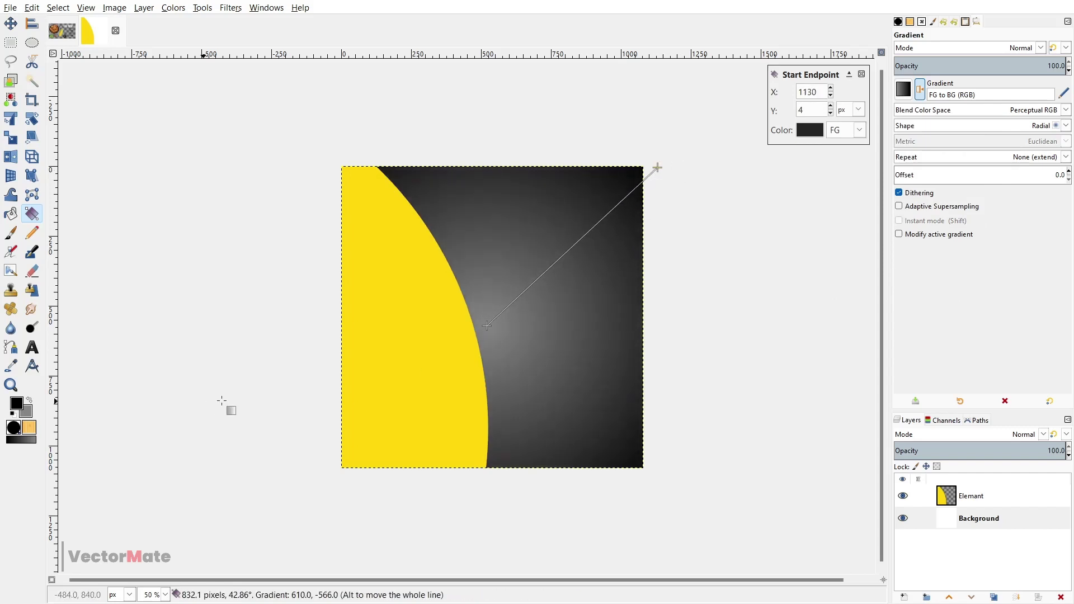
# - Darken the background colour to 676767, extend the gradient's outer endpoint to about X 1340, Y -120, and apply the gradient
pyautogui.click(25, 413)
pyautogui.click(46, 257)
pyautogui.click(41, 264)
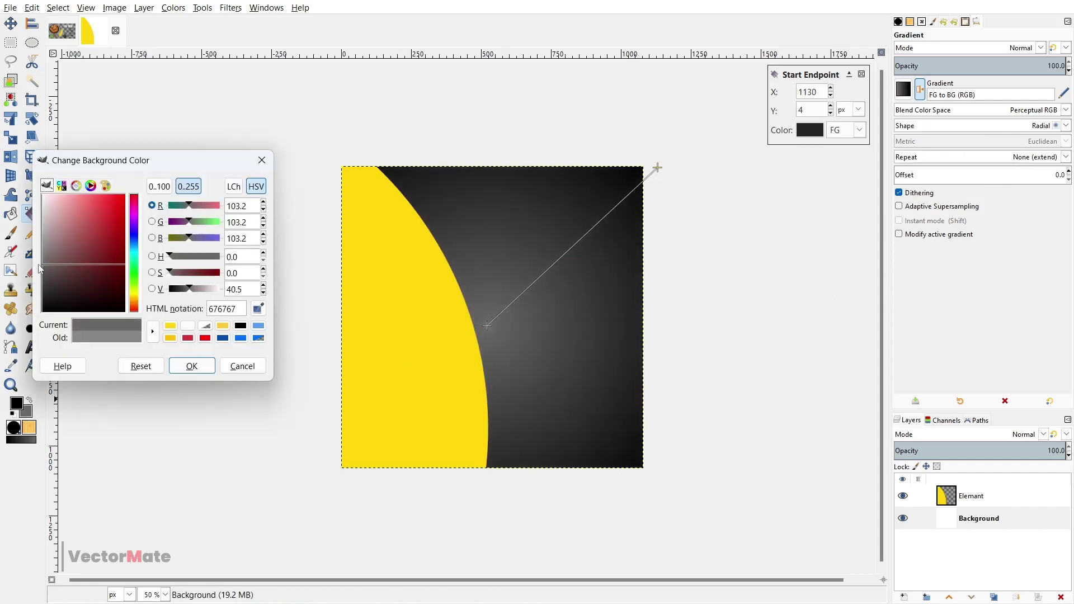
pyautogui.moveTo(487, 326); pyautogui.dragTo(483, 325)
pyautogui.moveTo(643, 175); pyautogui.dragTo(721, 130)
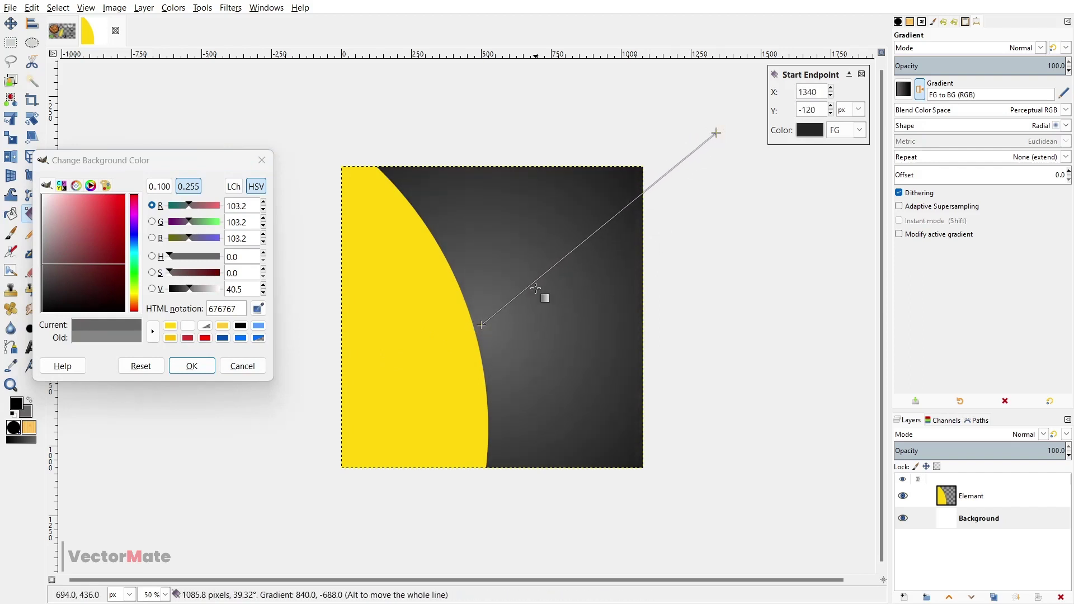
pyautogui.moveTo(481, 325); pyautogui.dragTo(477, 322)
pyautogui.press('Return')
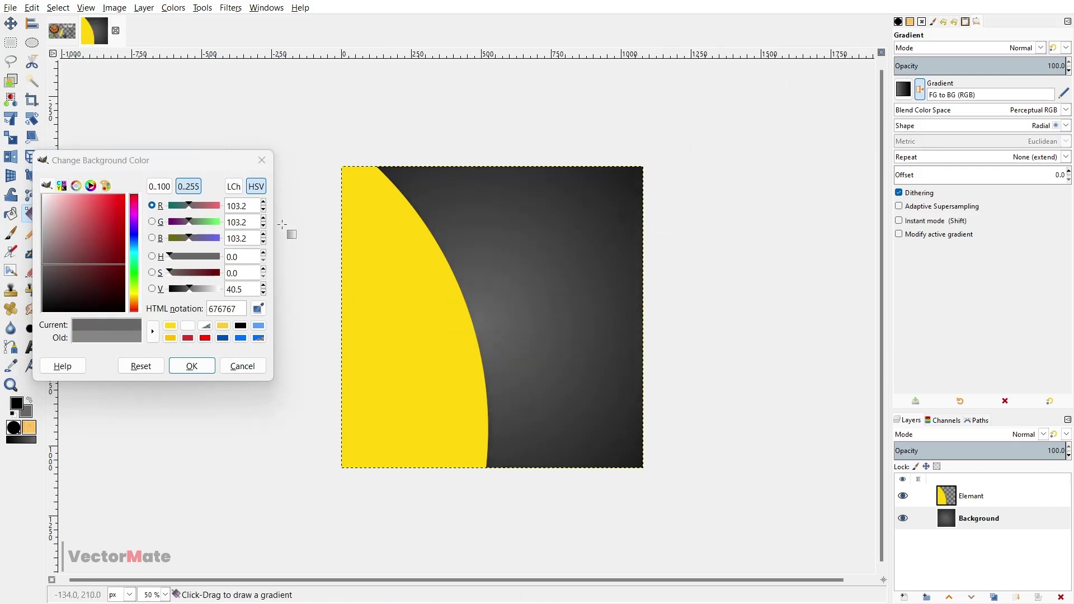
pyautogui.click(192, 366)
# - Copy the pasta-spaghetti layer from the other image into the poster above the Elemant layer, placing it over the yellow shape's curved edge
pyautogui.click(59, 29)
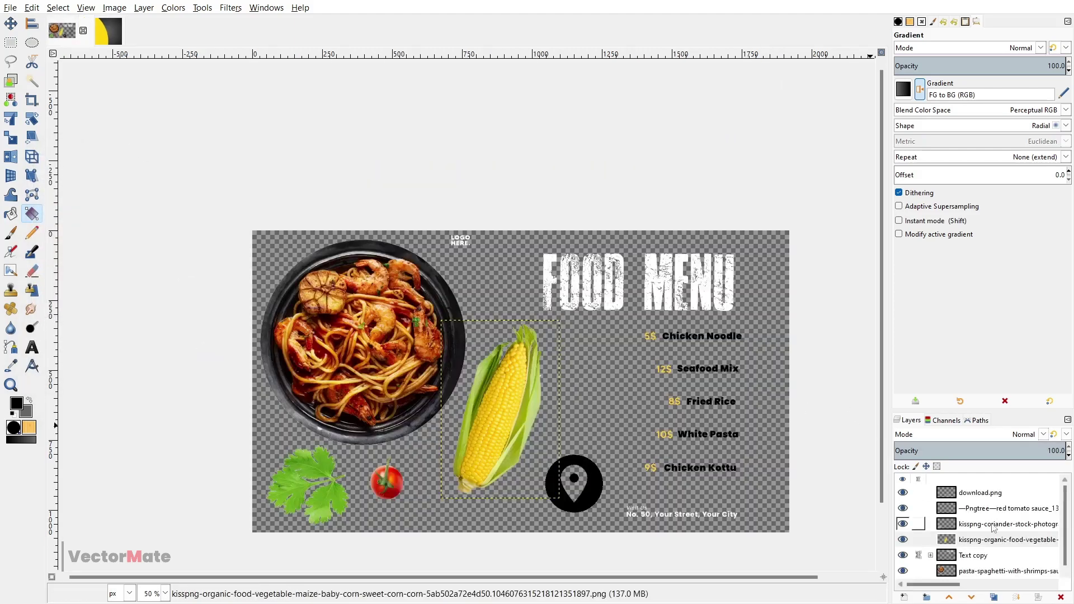
pyautogui.moveTo(988, 572); pyautogui.dragTo(432, 351)
pyautogui.moveTo(978, 515); pyautogui.dragTo(977, 495)
pyautogui.press('m')
pyautogui.moveTo(525, 361); pyautogui.dragTo(497, 381)
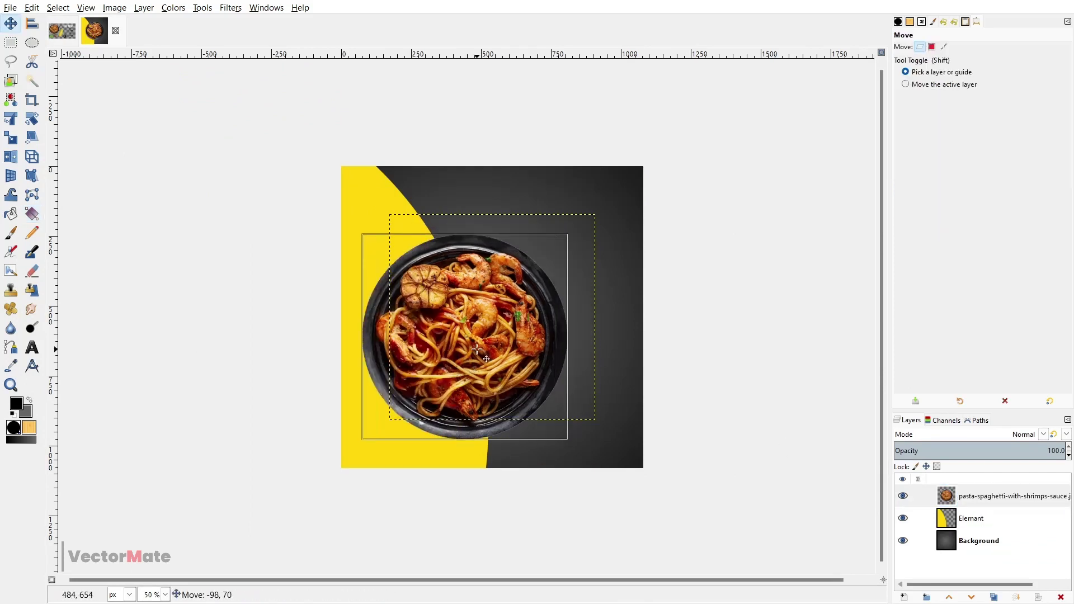
# - Scale the pasta layer to 641 × 641 px and place it in the poster's lower-left area
pyautogui.hotkey('shift', 's')
pyautogui.click(497, 381)
pyautogui.moveTo(565, 240); pyautogui.dragTo(541, 260)
pyautogui.scroll(1, 504, 319)
pyautogui.moveTo(446, 363); pyautogui.dragTo(432, 362)
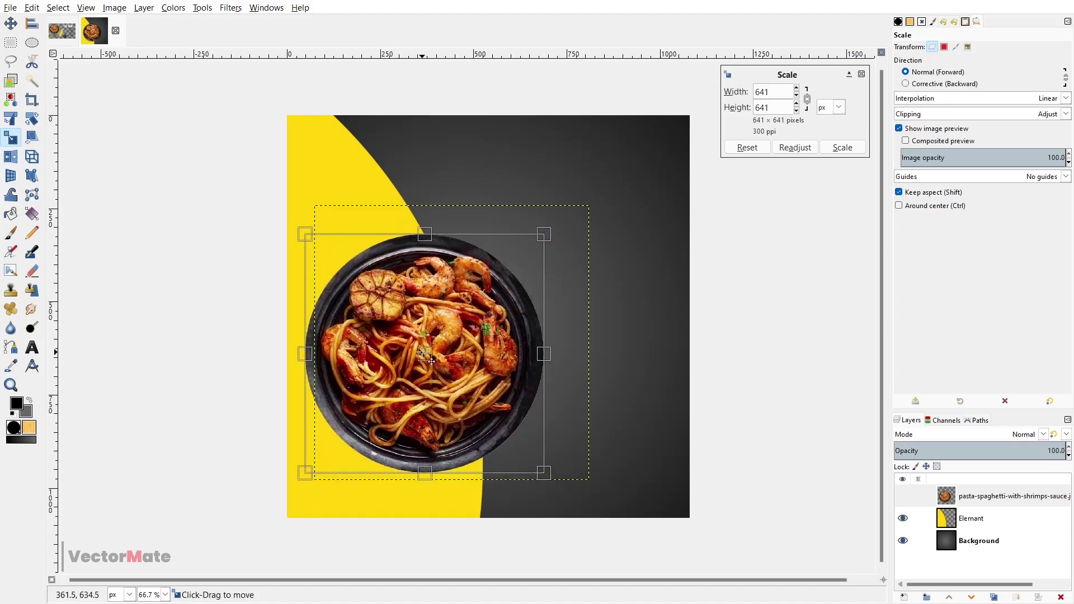
pyautogui.click(842, 147)
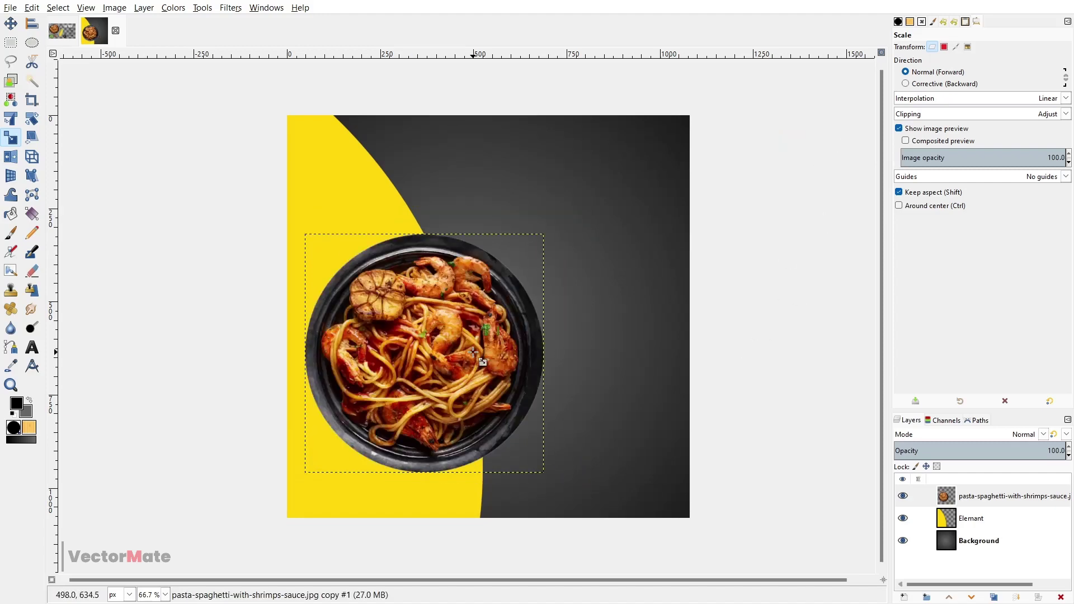
# - Copy the Text copy layer group from the other image into the poster above the pasta layer
pyautogui.click(63, 31)
pyautogui.moveTo(980, 555); pyautogui.dragTo(424, 220)
# - Enlarge the pasta layer around its centre to 675 × 675 px and shift it slightly down
pyautogui.click(995, 519)
pyautogui.click(442, 377)
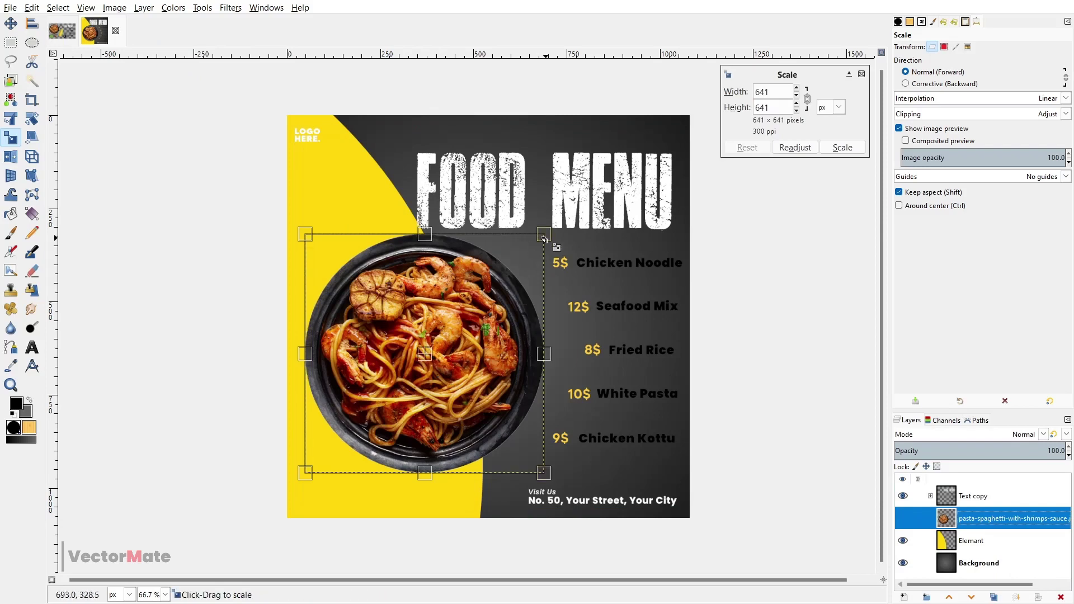
pyautogui.moveTo(547, 235)
pyautogui.mouseDown()
pyautogui.moveTo(564, 218)
pyautogui.moveTo(551, 221)
pyautogui.mouseUp()
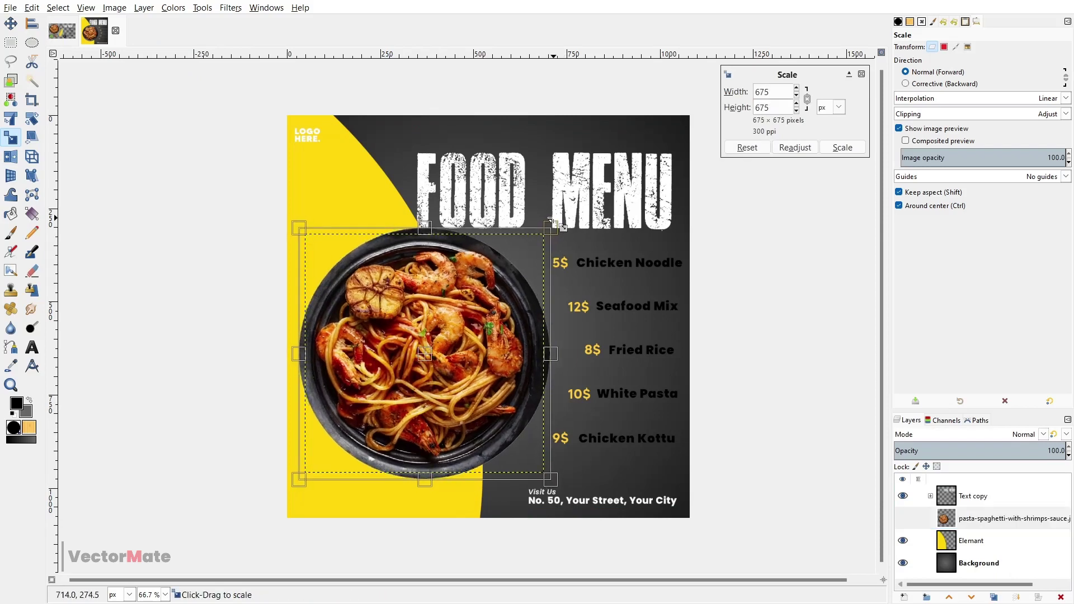
pyautogui.moveTo(442, 355); pyautogui.dragTo(441, 364)
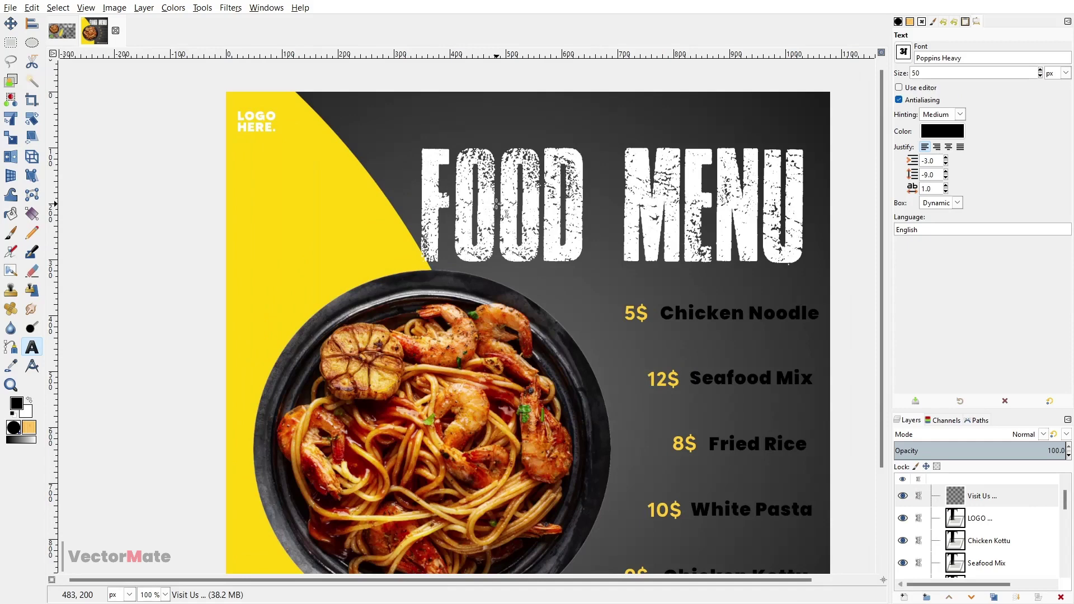
# - Examine the fonts and sizes used in the FOOD MENU title, menu items, prices and Visit Us address text
pyautogui.click(497, 204)
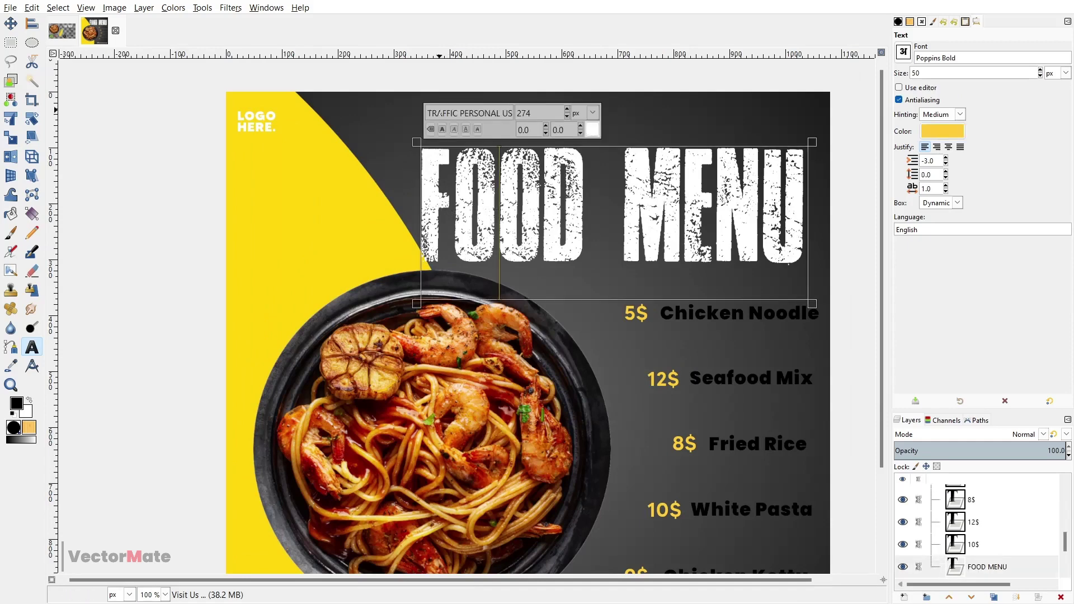
pyautogui.moveTo(439, 113); pyautogui.dragTo(505, 115)
pyautogui.scroll(-5, 672, 313)
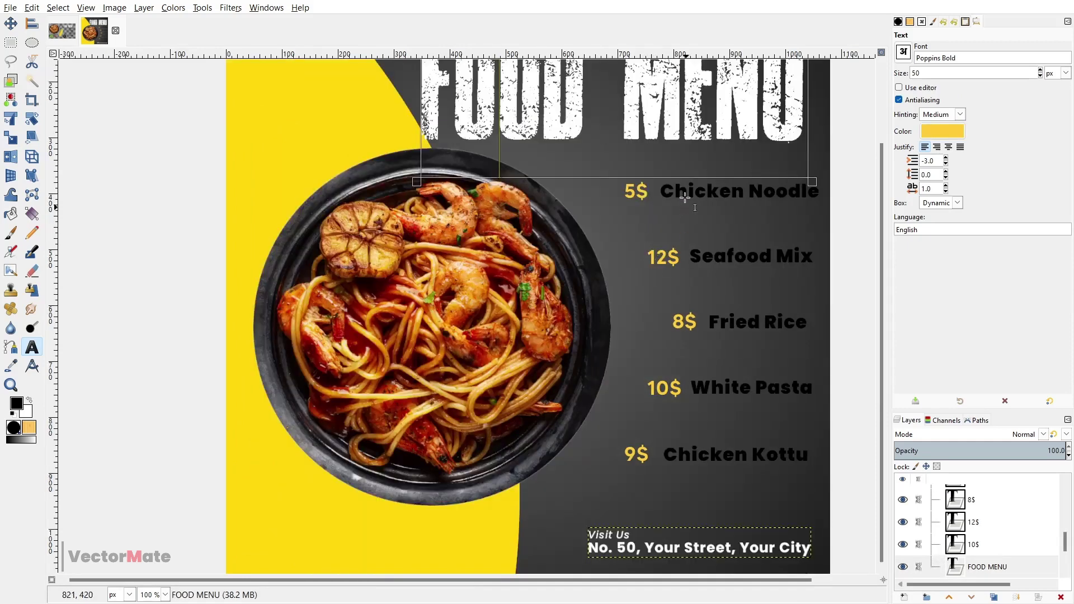
pyautogui.click(688, 191)
pyautogui.click(649, 190)
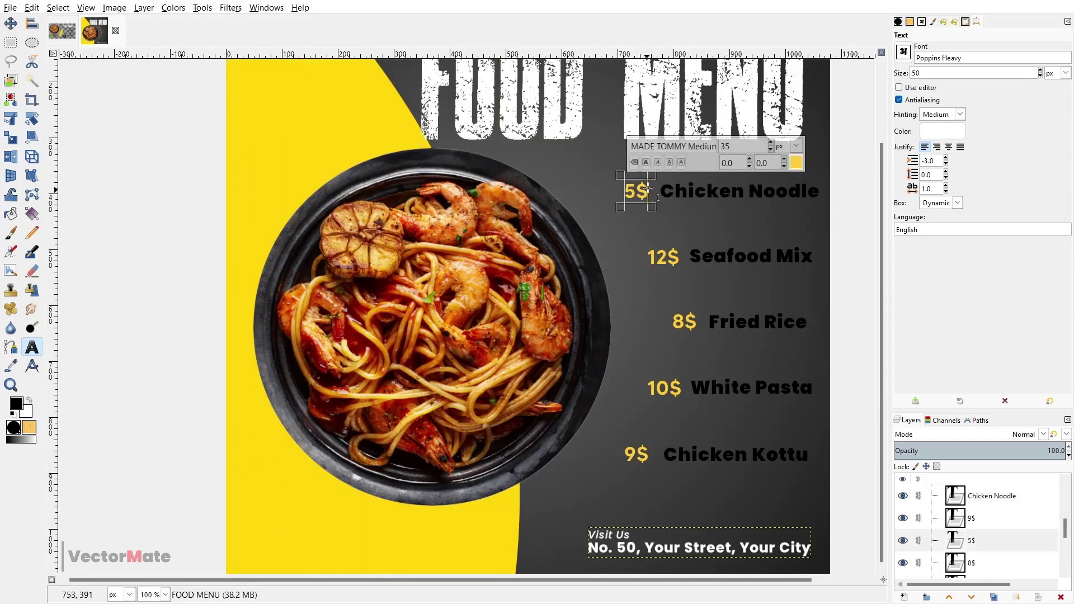
pyautogui.click(641, 533)
pyautogui.click(636, 554)
pyautogui.click(637, 536)
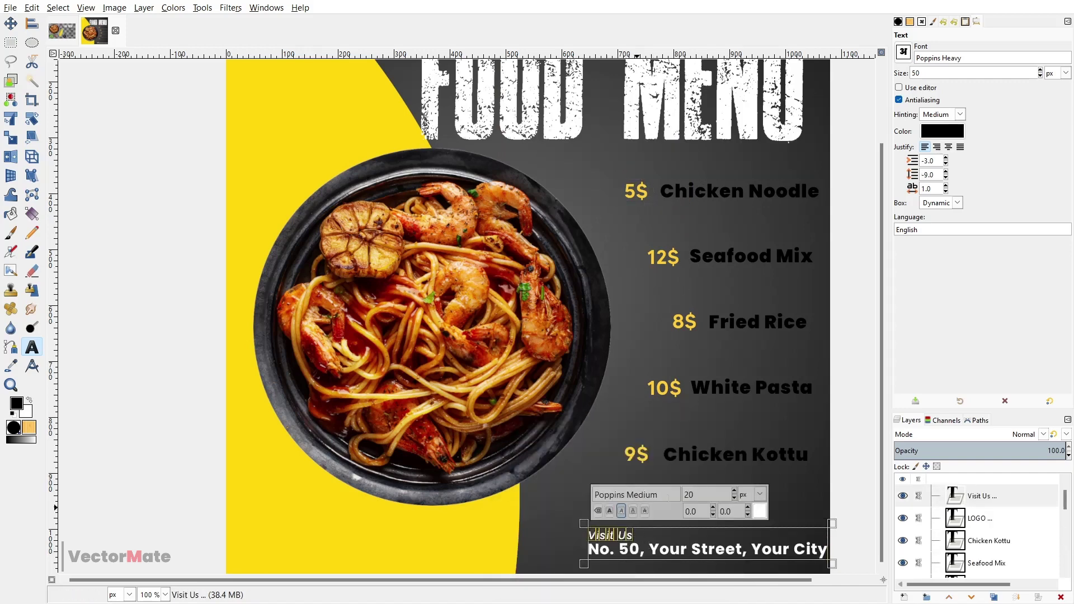
pyautogui.click(638, 550)
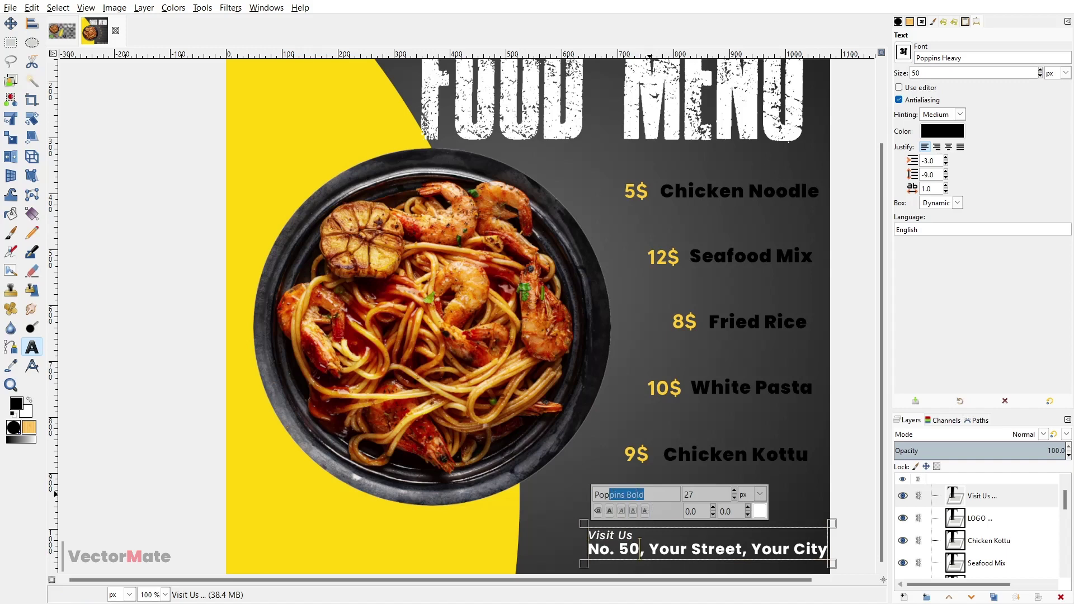
pyautogui.scroll(-1, 551, 424)
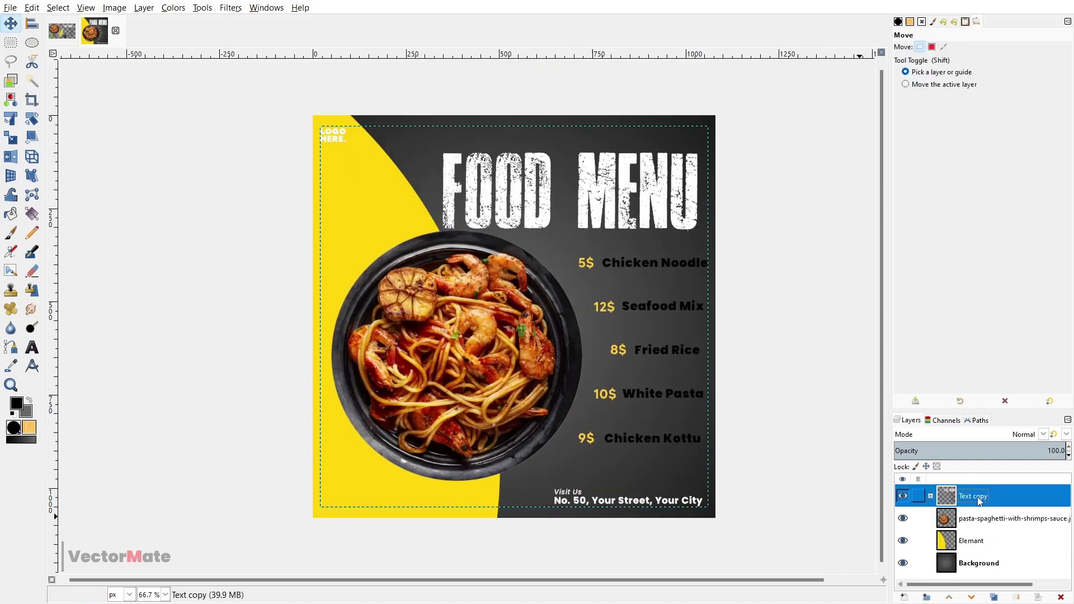
# - Add the text "Delicious" over the FOOD MENU title as a new layer above Visit Us in the Text copy group
pyautogui.click(931, 496)
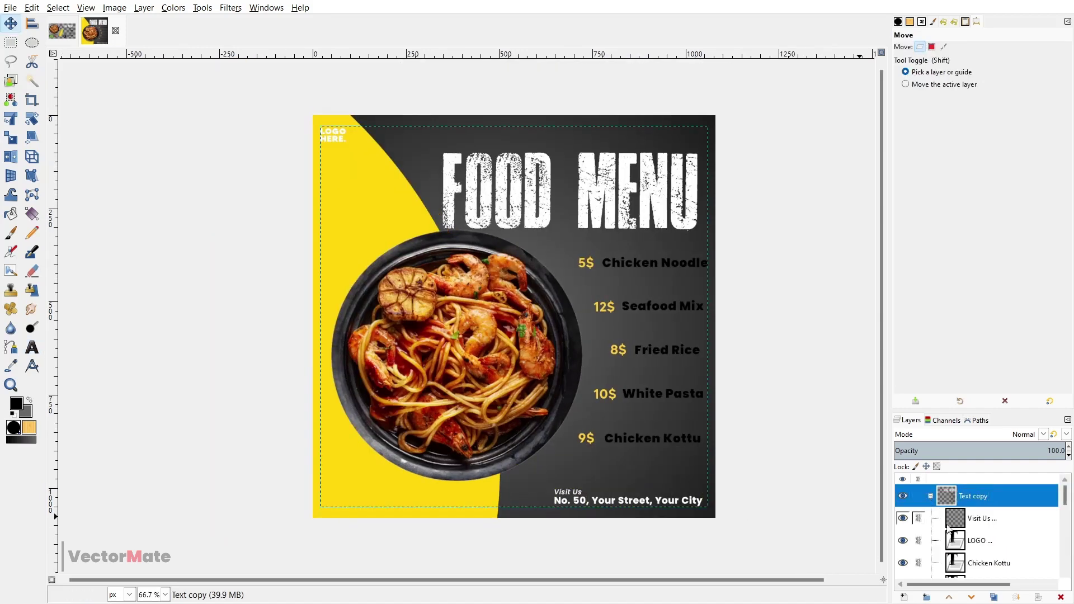
pyautogui.click(994, 522)
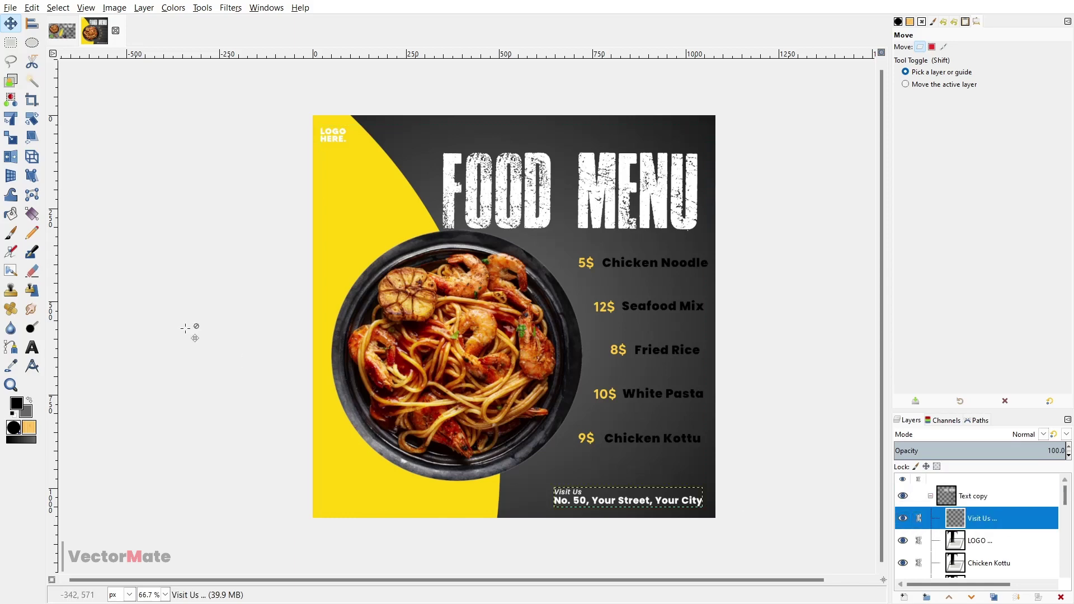
pyautogui.press('t')
pyautogui.click(486, 132)
pyautogui.write('Delicious')
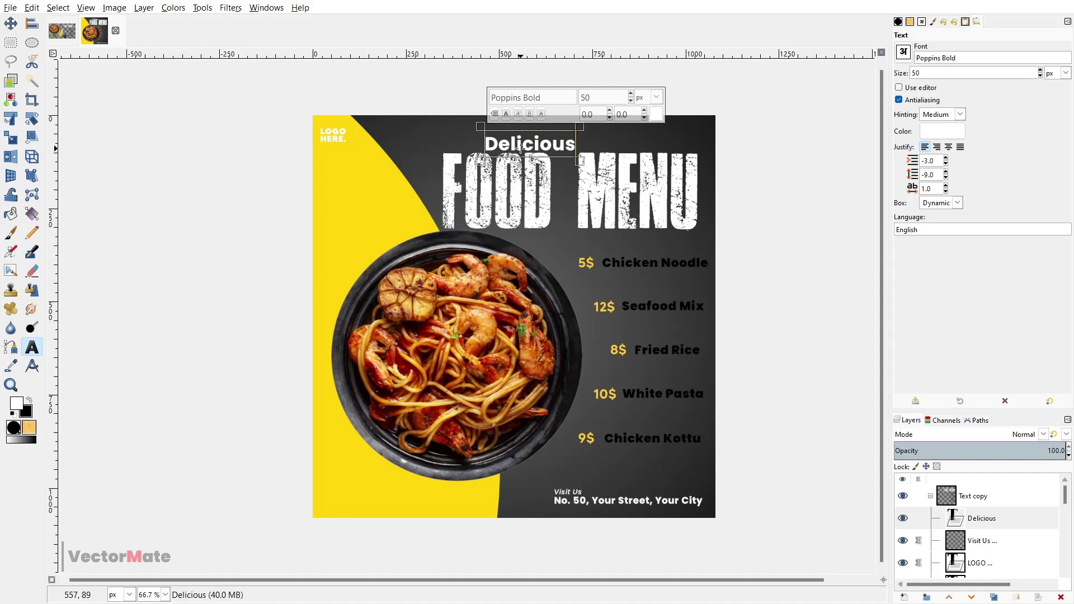
# - Style the "Delicious" text in the Fake Serif font at 105 px, coloured with the yellow sampled from the curved shape
pyautogui.keyDown('ctrl'); pyautogui.scroll(1, 520, 148); pyautogui.keyUp('ctrl')
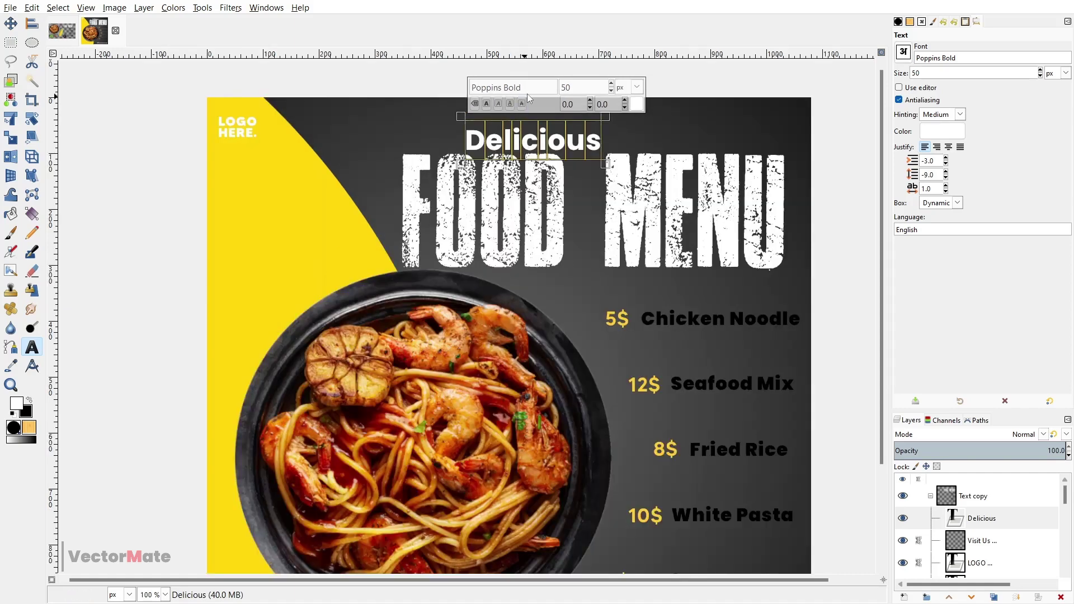
pyautogui.write('Fake Serif')
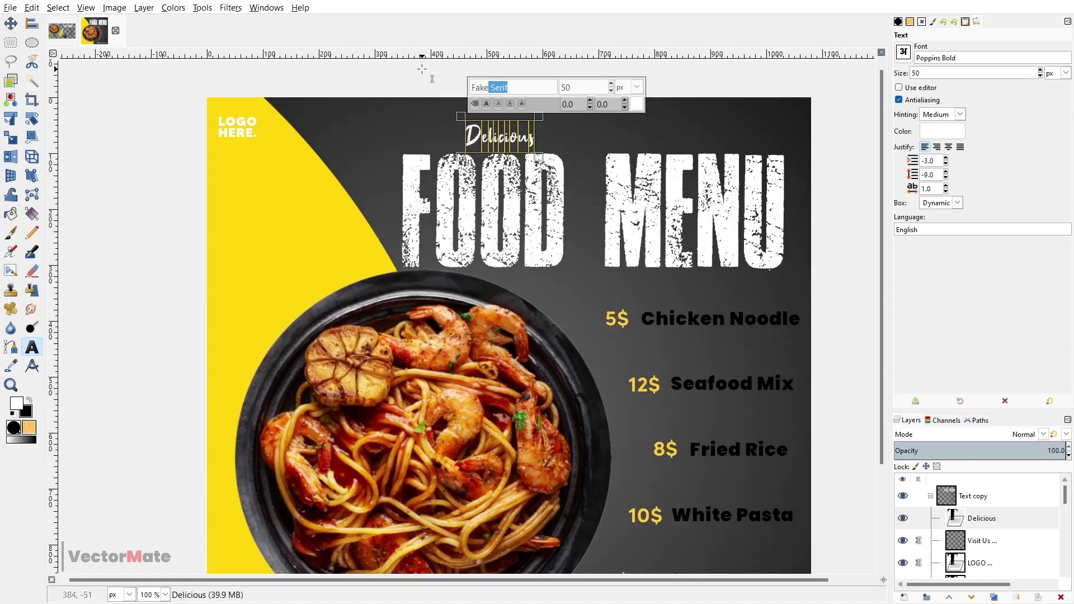
pyautogui.moveTo(611, 85); pyautogui.dragTo(612, 85)
pyautogui.click(637, 105)
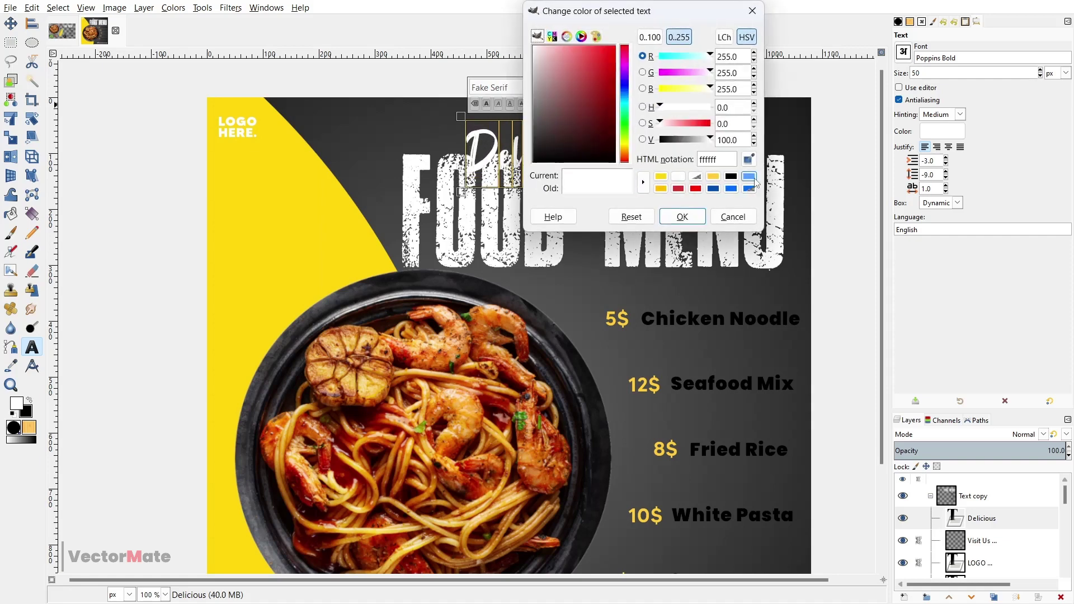
pyautogui.click(749, 159)
pyautogui.click(372, 273)
pyautogui.click(682, 216)
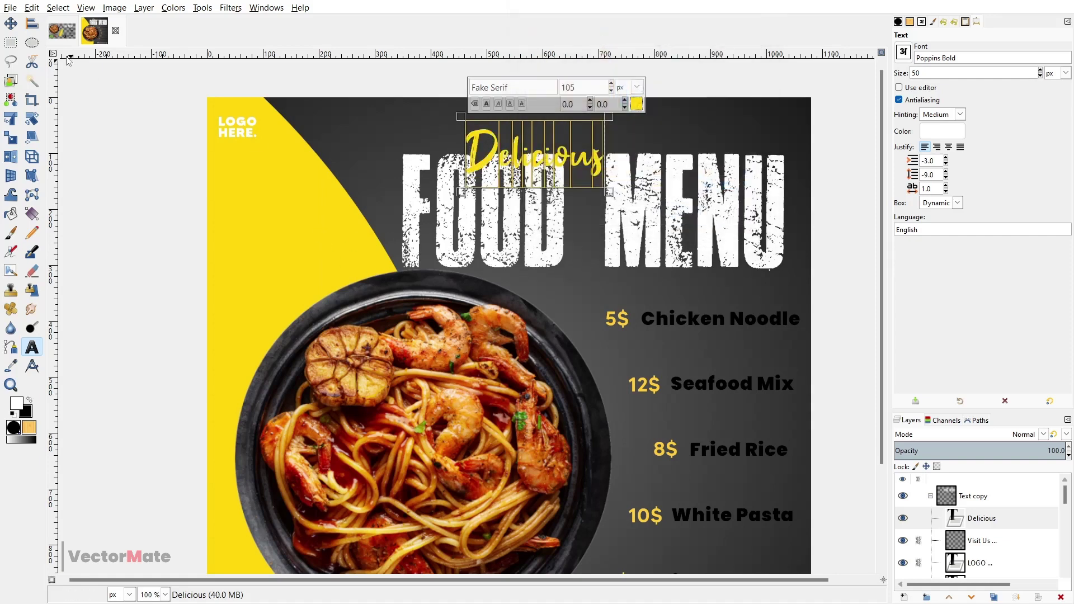
# - Move the "Delicious" text above the word FOOD and enlarge it to 126 px
pyautogui.click(10, 23)
pyautogui.moveTo(490, 150); pyautogui.dragTo(431, 133)
pyautogui.press('t')
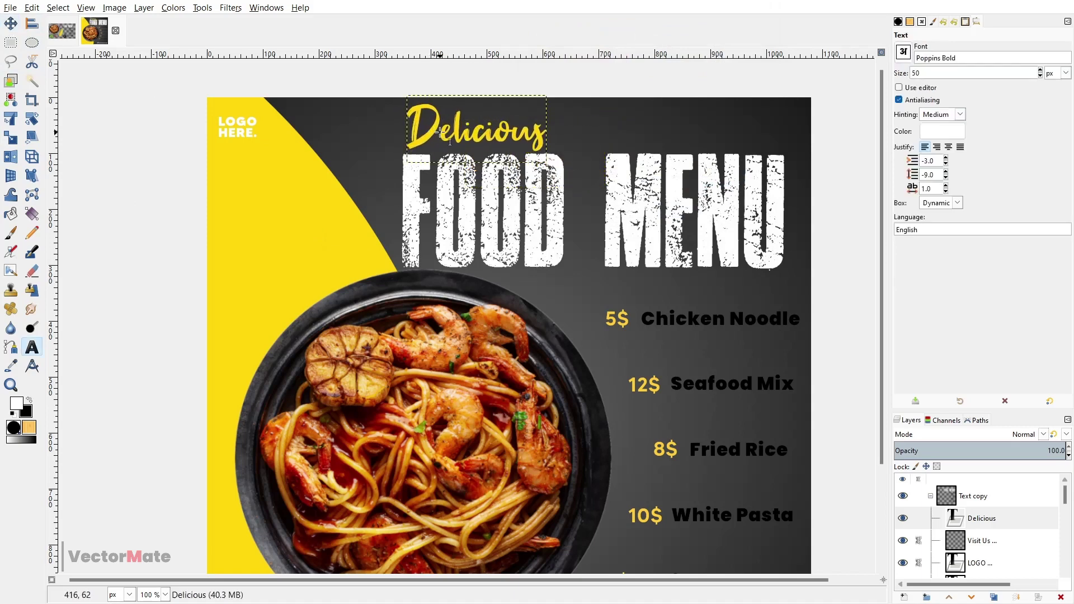
pyautogui.click(450, 114)
pyautogui.scroll(5, 556, 67)
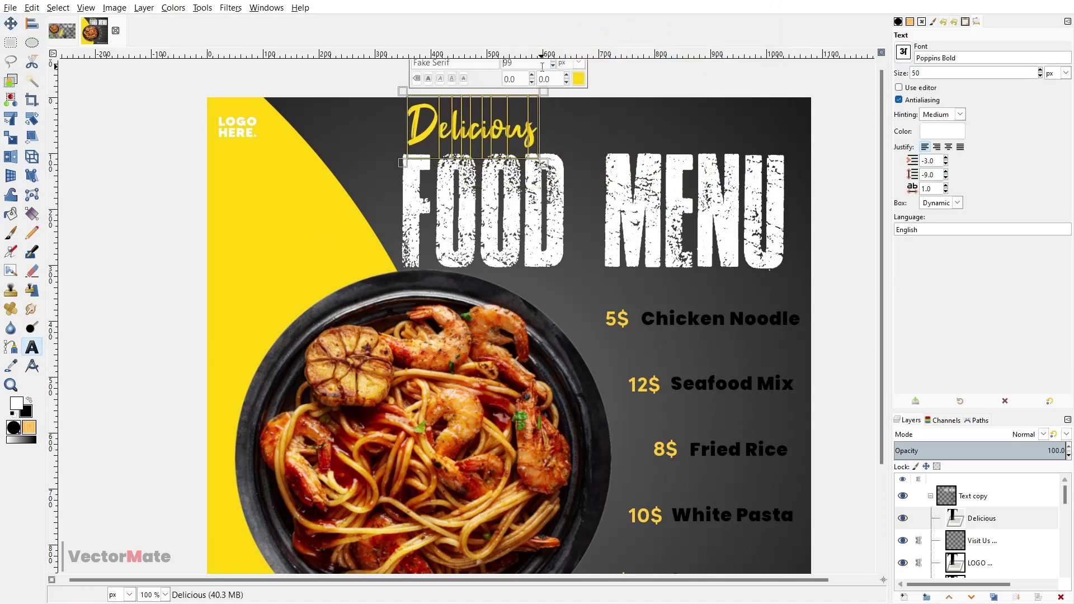
pyautogui.scroll(18, 542, 66)
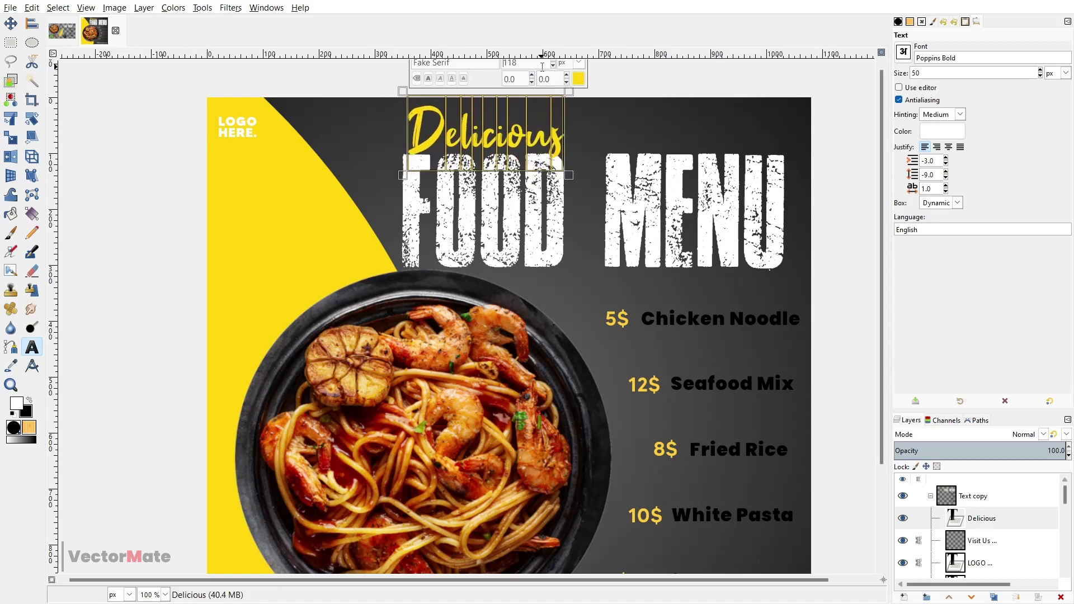
pyautogui.scroll(-2, 542, 67)
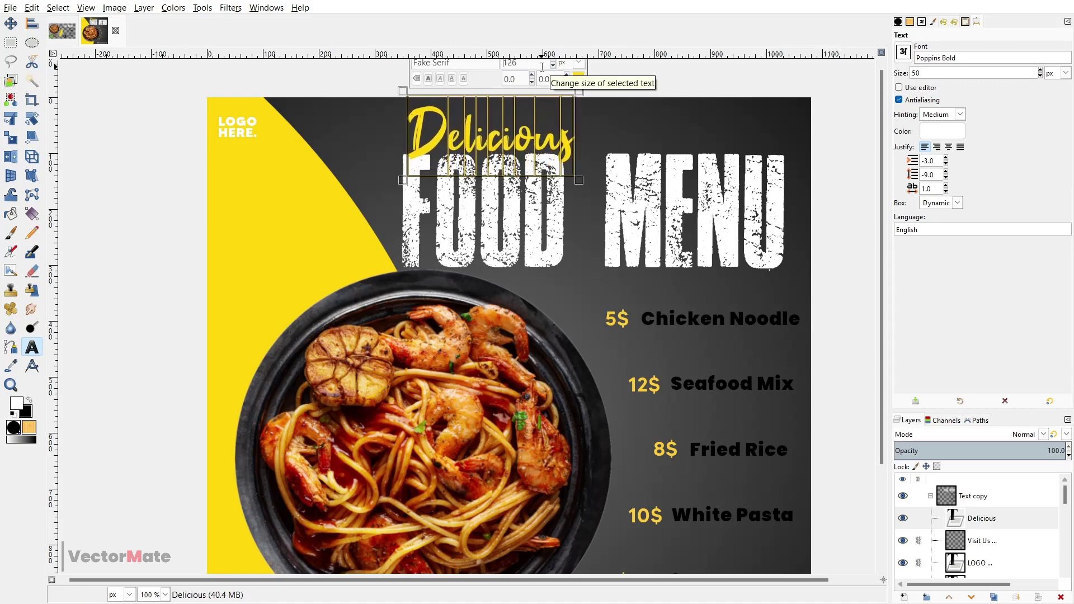
pyautogui.click(11, 24)
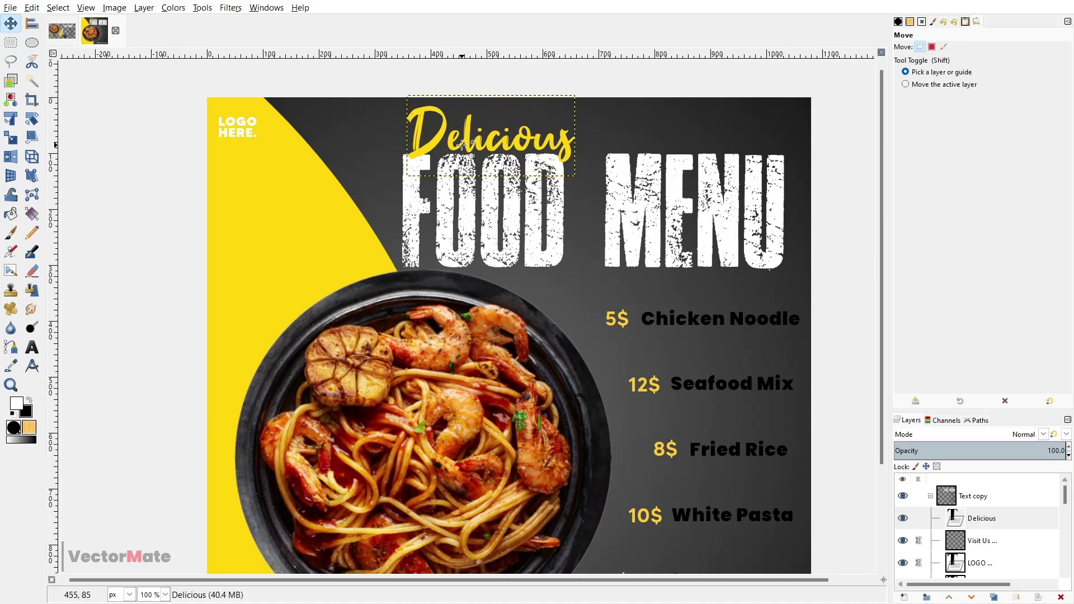
# - Rotate the "Delicious" text by about -4.79° and reposition it just above the word FOOD
pyautogui.hotkey('shift', 'r')
pyautogui.moveTo(466, 144); pyautogui.dragTo(427, 168)
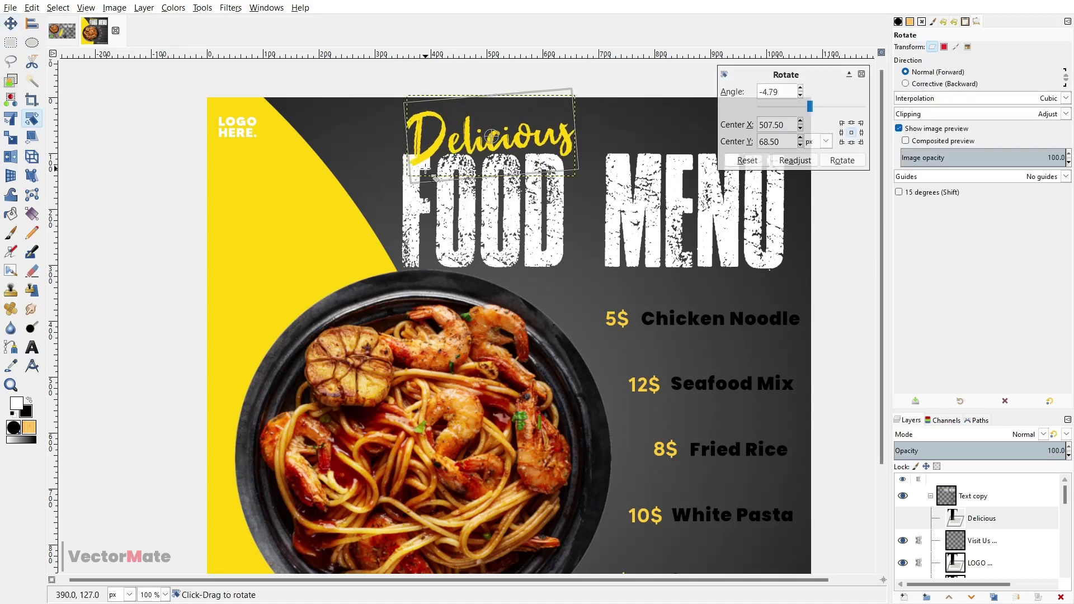
pyautogui.press('Return')
pyautogui.press('m')
pyautogui.moveTo(437, 140); pyautogui.dragTo(453, 168)
pyautogui.keyDown('ctrl'); pyautogui.scroll(-1, 429, 136); pyautogui.keyUp('ctrl')
pyautogui.keyDown('ctrl'); pyautogui.scroll(1, 462, 165); pyautogui.keyUp('ctrl')
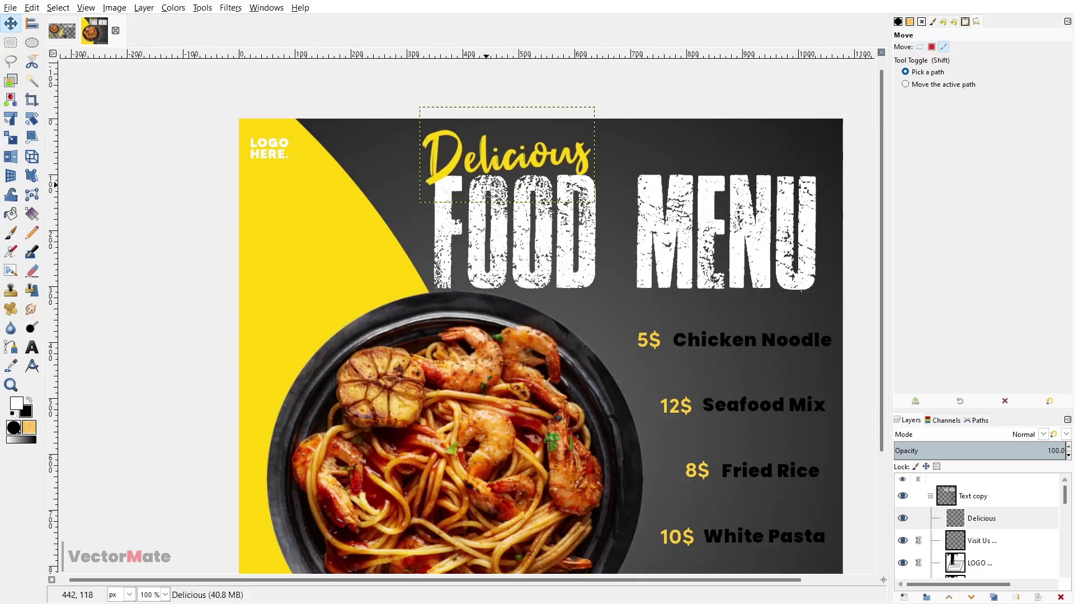
# - Copy the corn image into the poster, place its layer above the Text copy group and move it over the upper yellow shape
pyautogui.keyDown('ctrl'); pyautogui.scroll(-3, 480, 218); pyautogui.keyUp('ctrl')
pyautogui.keyDown('ctrl'); pyautogui.scroll(1, 481, 218); pyautogui.keyUp('ctrl')
pyautogui.moveTo(61, 30); pyautogui.dragTo(381, 281)
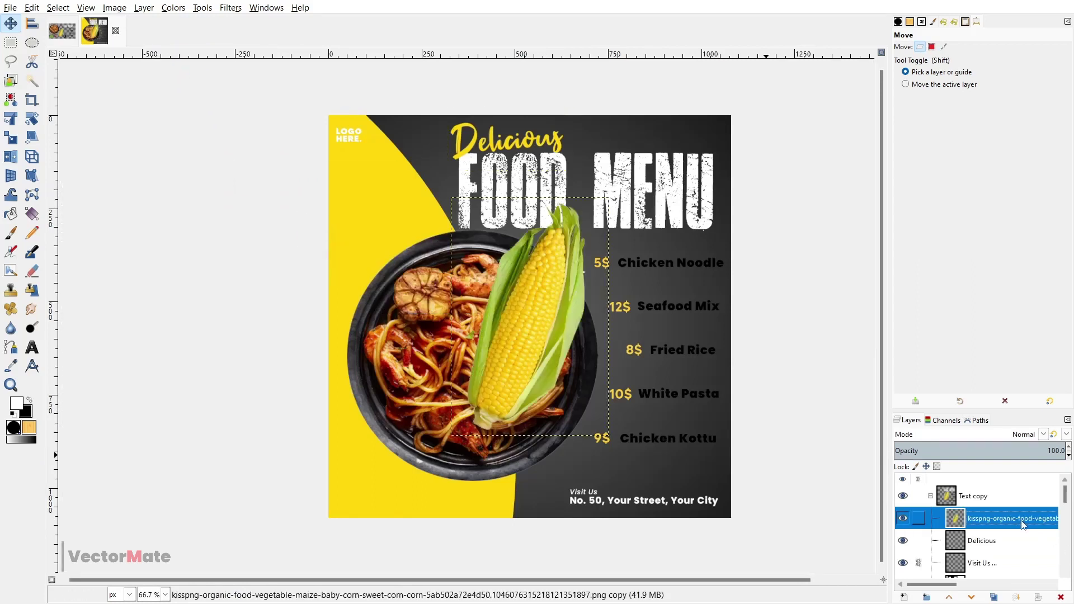
pyautogui.moveTo(1023, 525); pyautogui.dragTo(1009, 497)
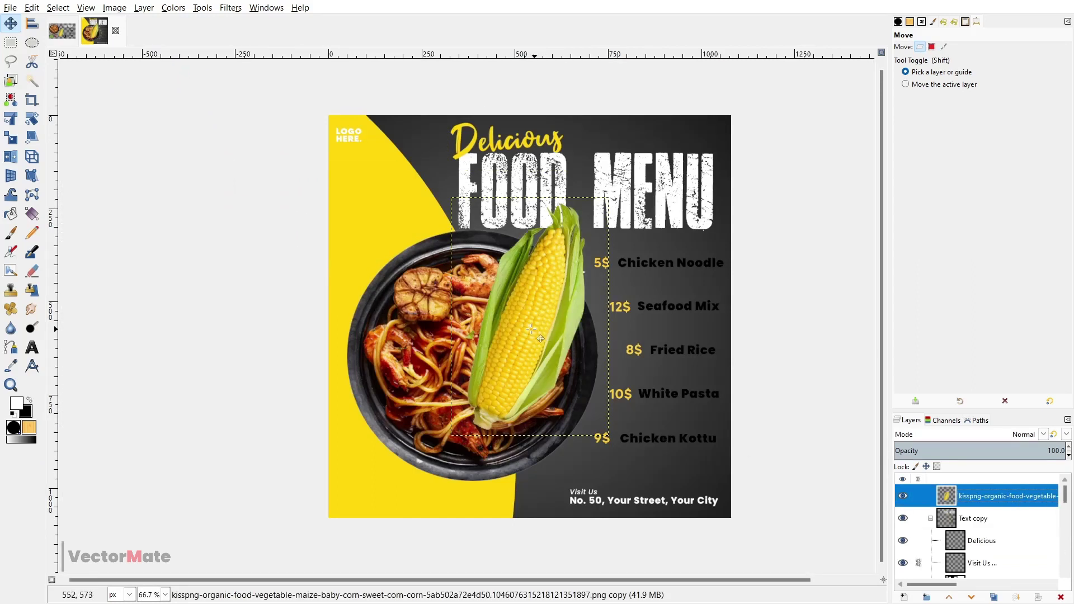
pyautogui.moveTo(531, 330); pyautogui.dragTo(356, 245)
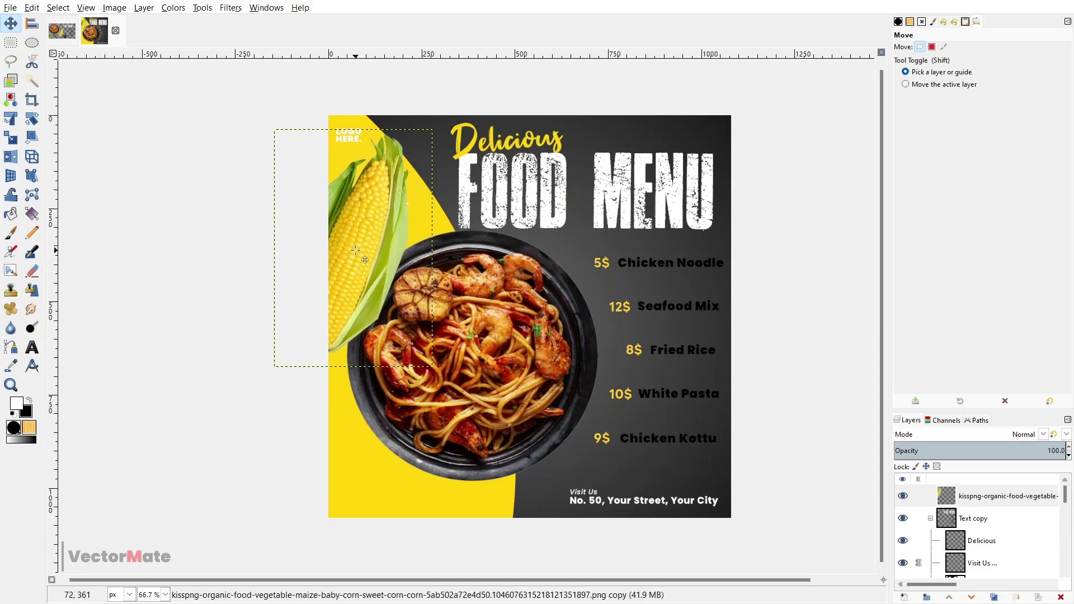
# - Rotate the corn clockwise, scale it to 374 × 481 px and position it partly off the poster's left edge
pyautogui.hotkey('shift', 'r')
pyautogui.moveTo(355, 163); pyautogui.dragTo(375, 163)
pyautogui.press('Return')
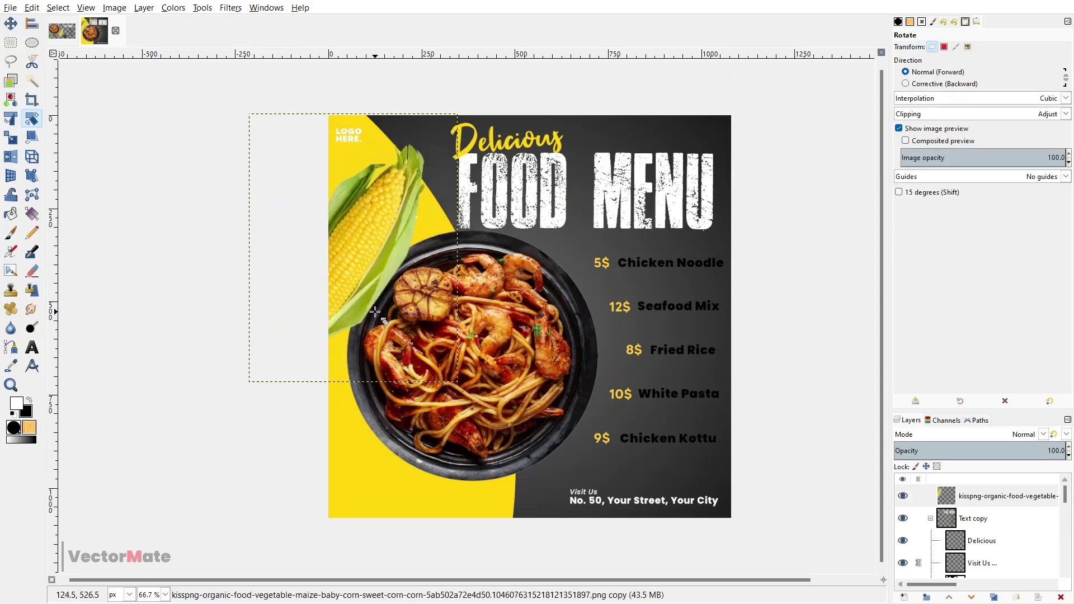
pyautogui.hotkey('shift', 's')
pyautogui.moveTo(457, 115); pyautogui.dragTo(424, 159)
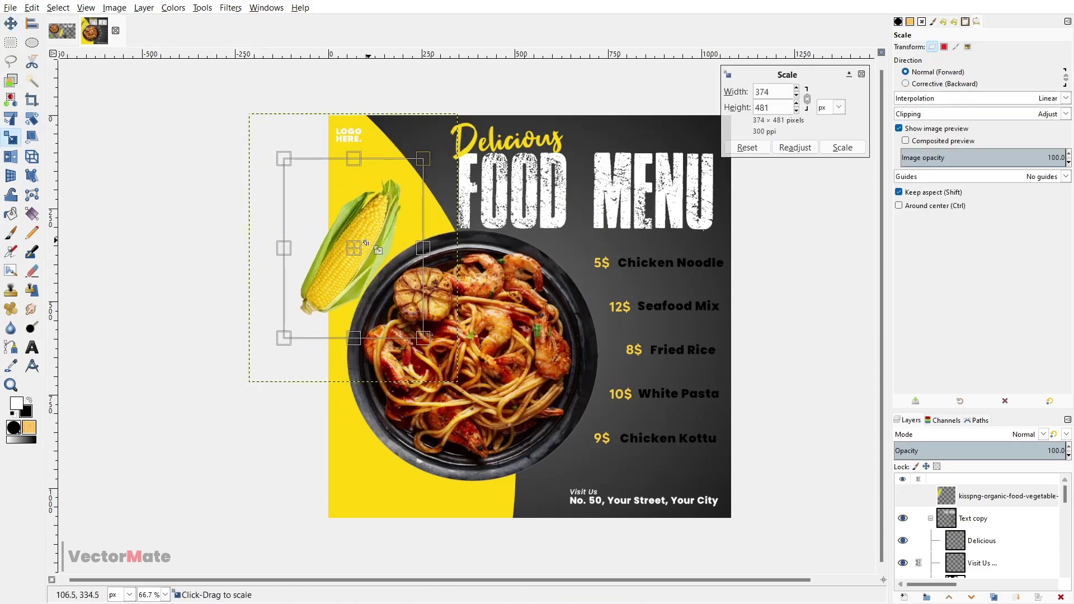
pyautogui.moveTo(355, 248)
pyautogui.mouseDown()
pyautogui.moveTo(329, 257)
pyautogui.moveTo(338, 263)
pyautogui.moveTo(336, 251)
pyautogui.mouseUp()
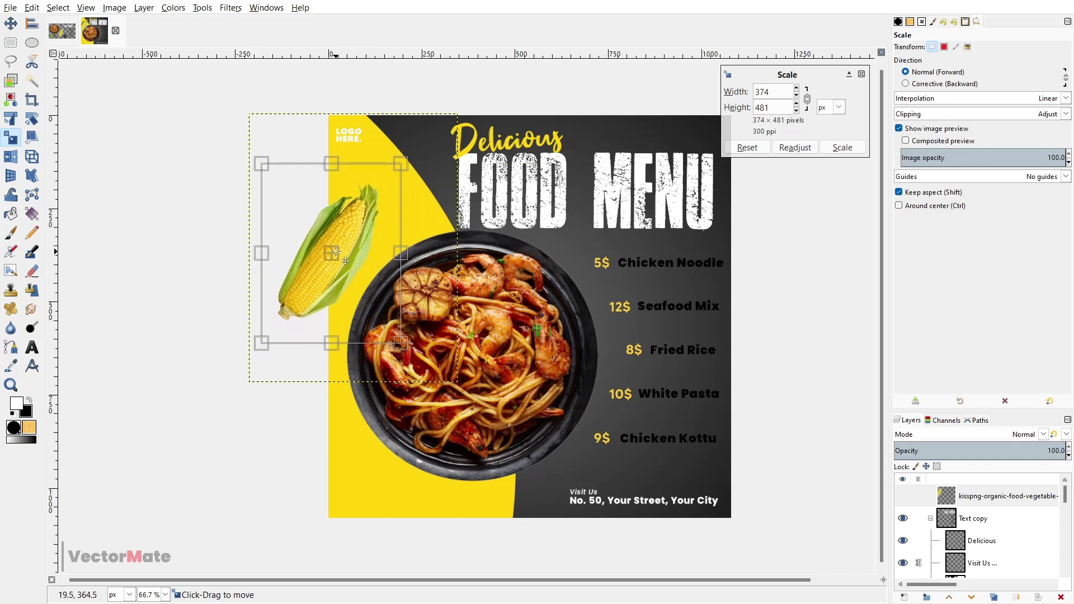
pyautogui.press('Return')
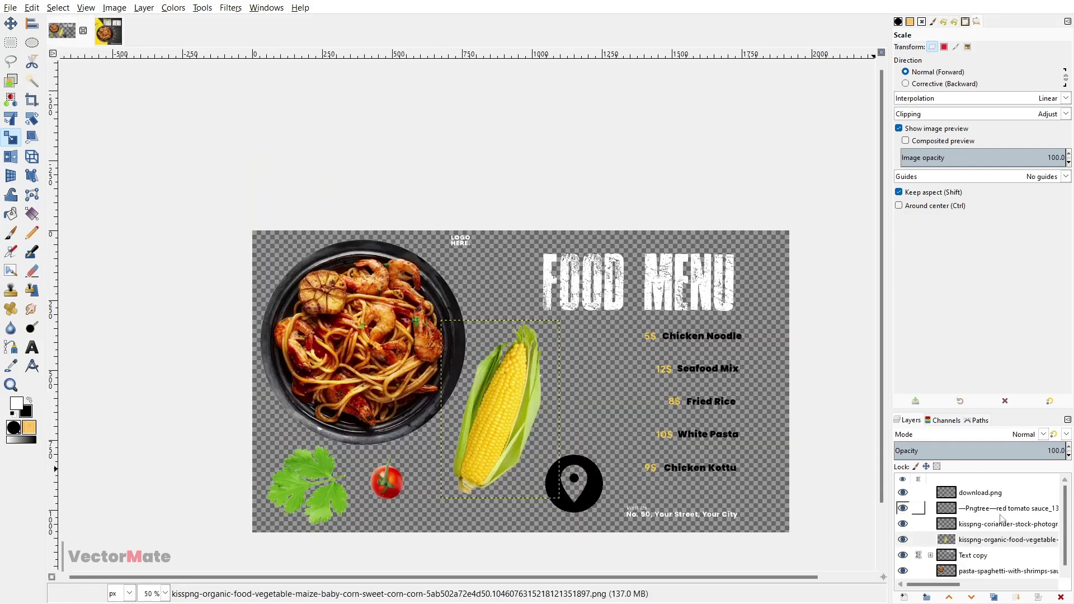
# - Copy the tomato image into the poster, place it on the yellow area at the plate's lower left and scale it down around its centre
pyautogui.moveTo(1001, 518); pyautogui.dragTo(384, 453)
pyautogui.press('m')
pyautogui.moveTo(550, 315); pyautogui.dragTo(403, 458)
pyautogui.hotkey('shift', 's')
pyautogui.click(401, 447)
pyautogui.scroll(1, 372, 474)
pyautogui.press('Return')
pyautogui.scroll(-1, 506, 473)
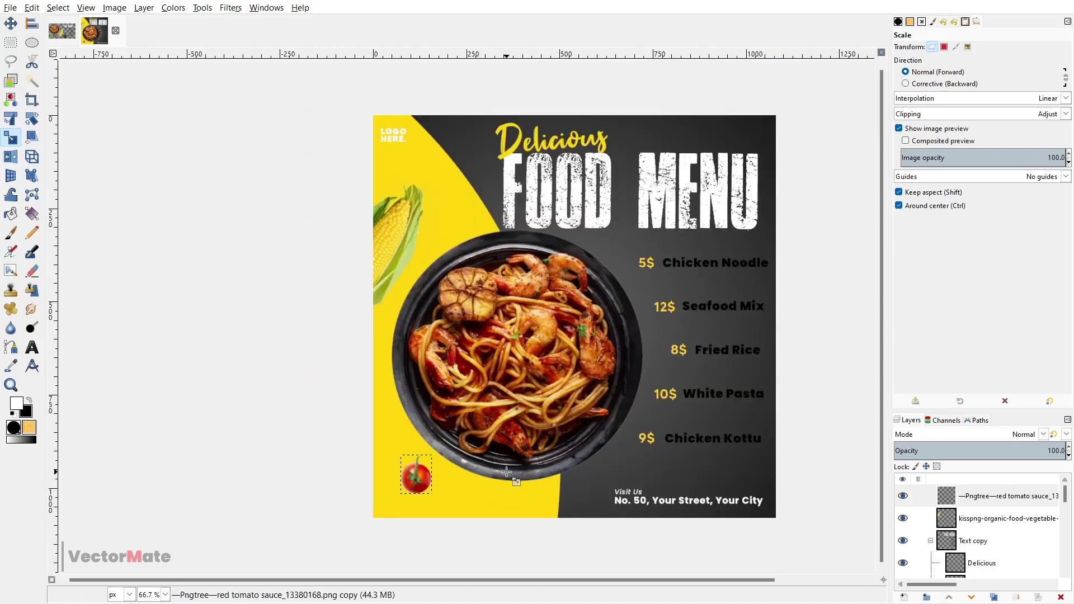
# - Copy the coriander image into the poster, move it to the plate's lower edge and place its layer beneath the pasta layer
pyautogui.click(63, 32)
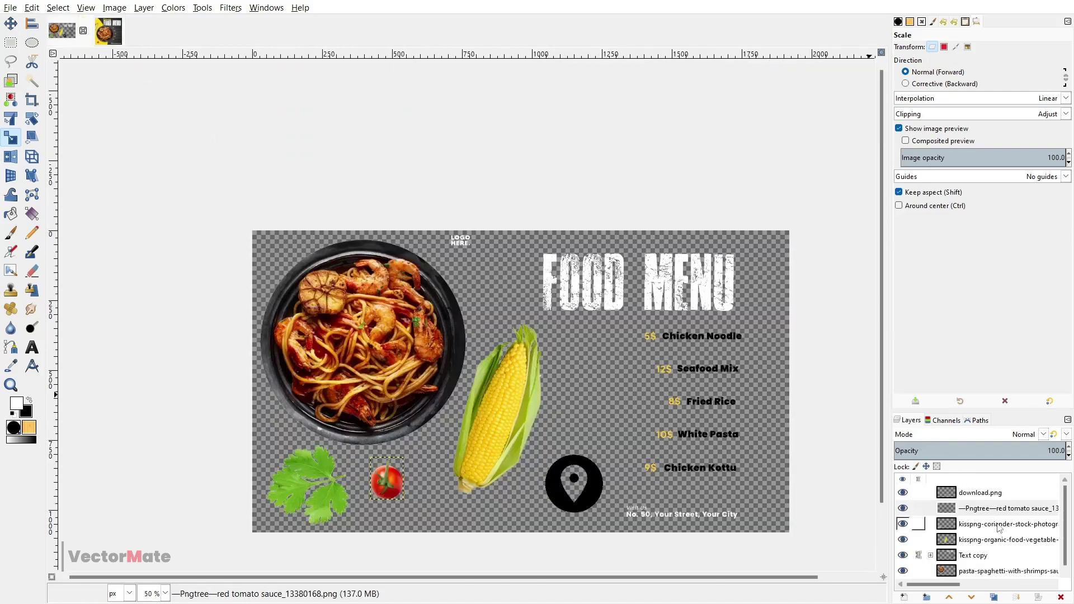
pyautogui.moveTo(1000, 526); pyautogui.dragTo(527, 420)
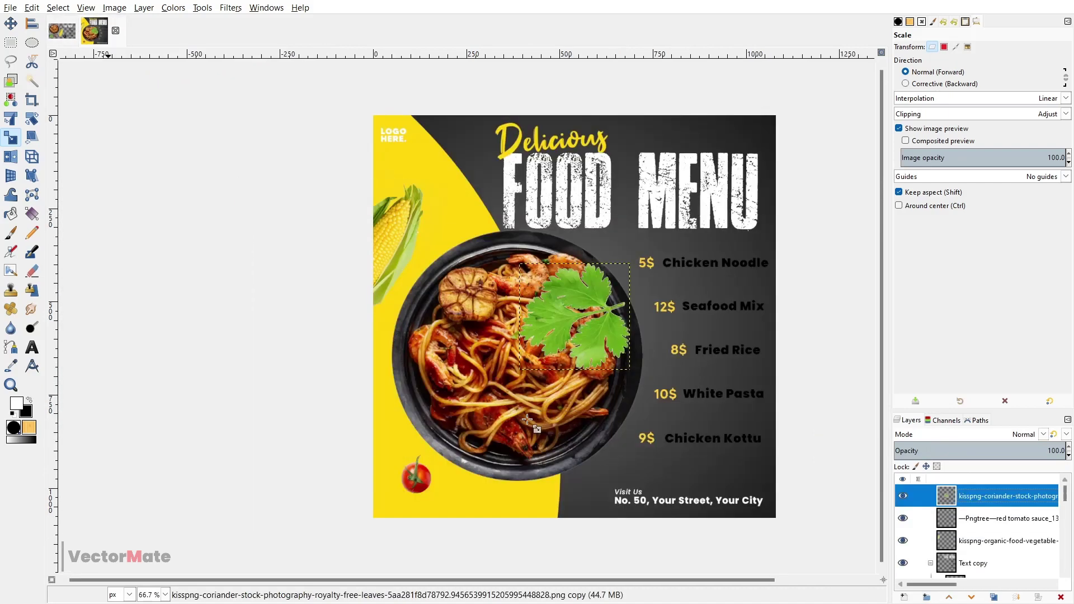
pyautogui.press('m')
pyautogui.moveTo(605, 327); pyautogui.dragTo(574, 446)
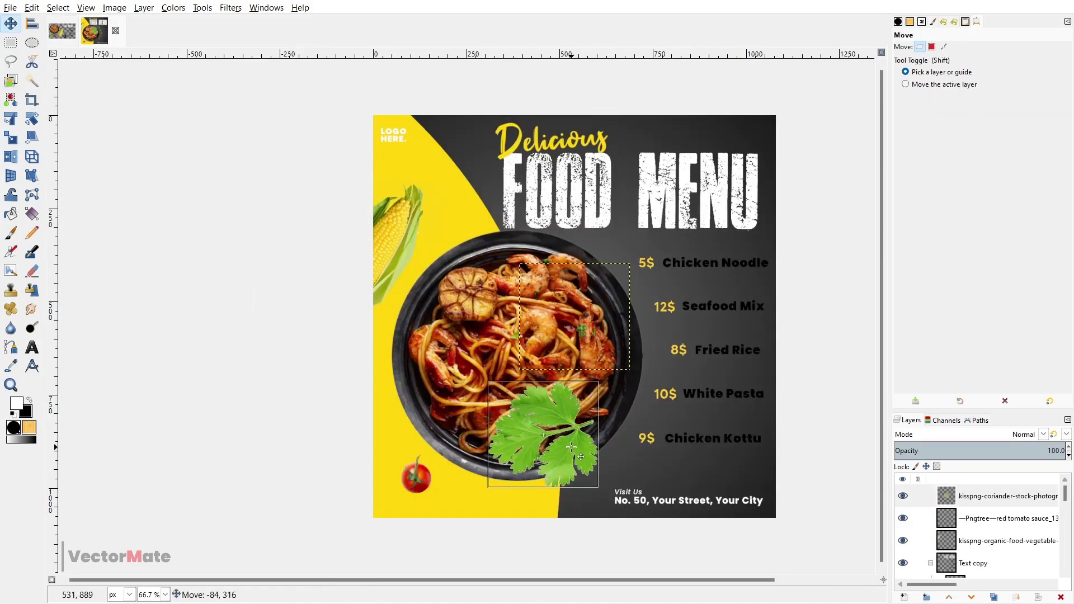
pyautogui.moveTo(1000, 507); pyautogui.dragTo(1001, 535)
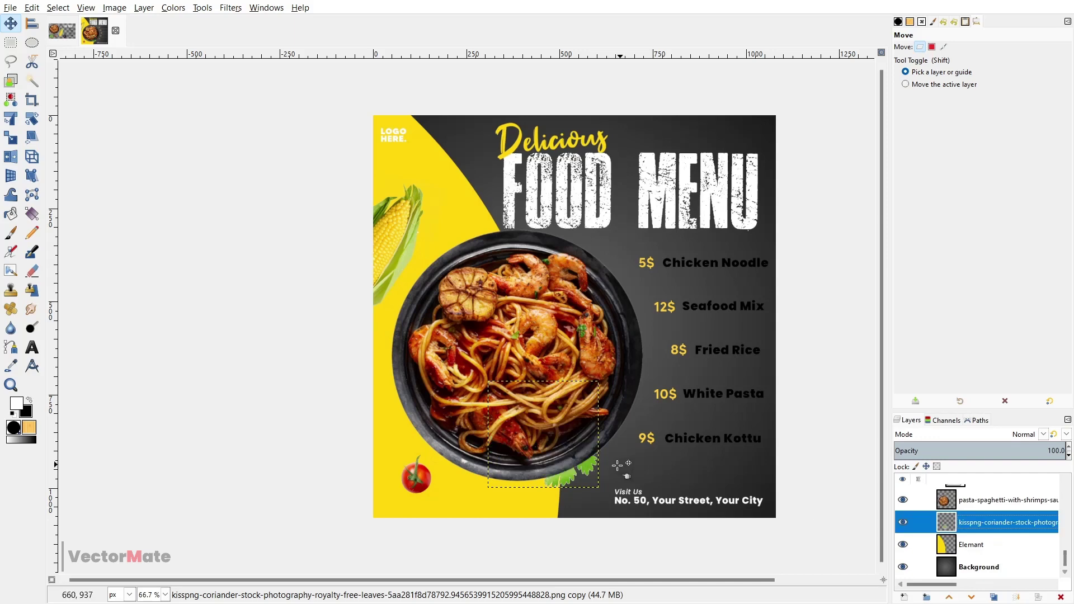
# - Rotate and shift the coriander so its leaves stick out below the plate
pyautogui.moveTo(598, 480); pyautogui.dragTo(570, 450)
pyautogui.hotkey('shift', 'r')
pyautogui.press('Escape')
# - Duplicate the coriander layer and rotate the copy by about 161.70°
pyautogui.click(994, 526)
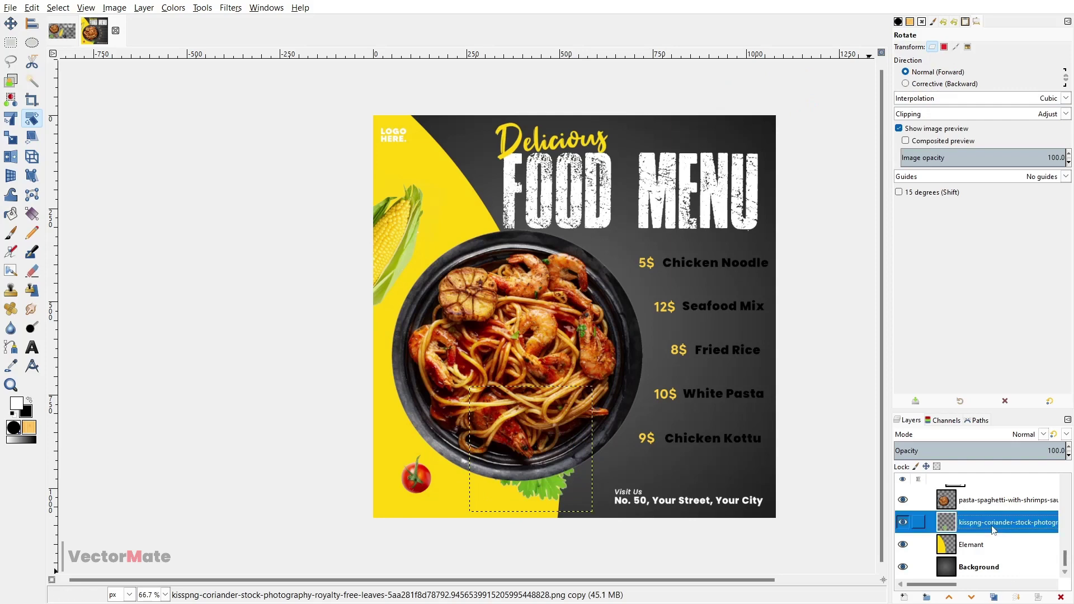
pyautogui.click(994, 598)
pyautogui.moveTo(552, 487); pyautogui.dragTo(474, 391)
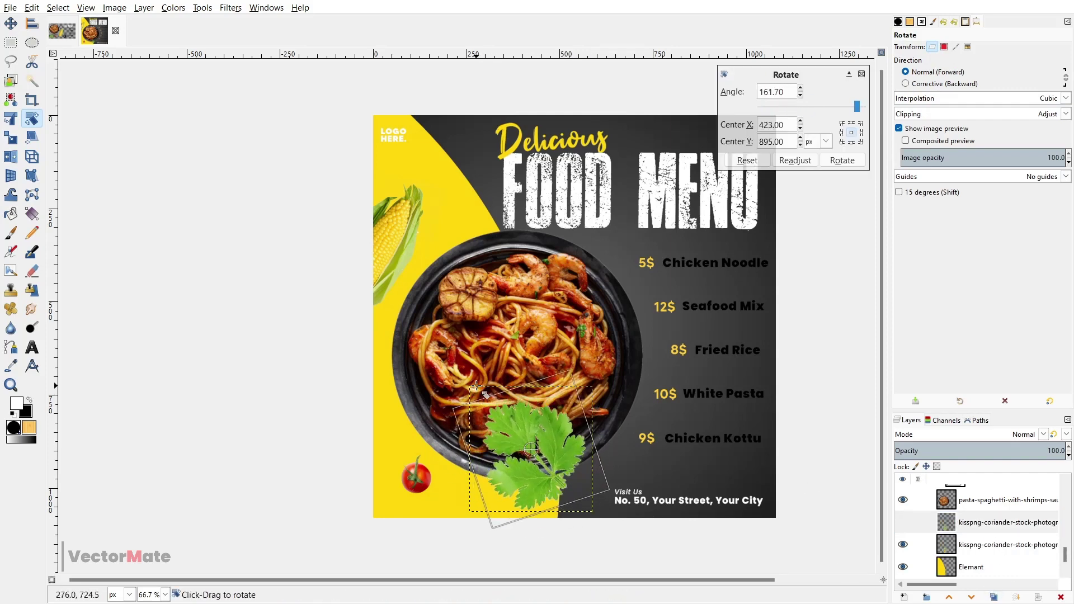
pyautogui.press('Return')
# - Move the coriander copy above the plate beside the "Delicious" text and scale it to about 160 × 162 px
pyautogui.press('m')
pyautogui.moveTo(537, 497); pyautogui.dragTo(467, 220)
pyautogui.hotkey('shift', 's')
pyautogui.moveTo(544, 90); pyautogui.dragTo(470, 172)
pyautogui.press('Return')
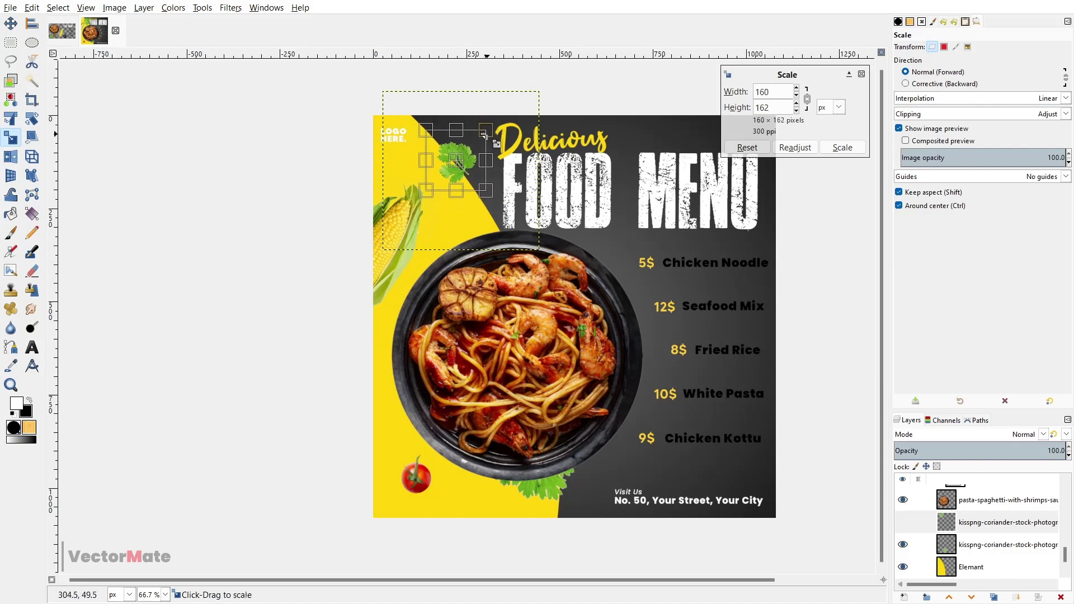
# - Scale down and reposition the coriander beneath the plate, and nudge the small upper coriander slightly
pyautogui.press('m')
pyautogui.moveTo(550, 488); pyautogui.dragTo(553, 499)
pyautogui.hotkey('shift', 's')
pyautogui.click(976, 546)
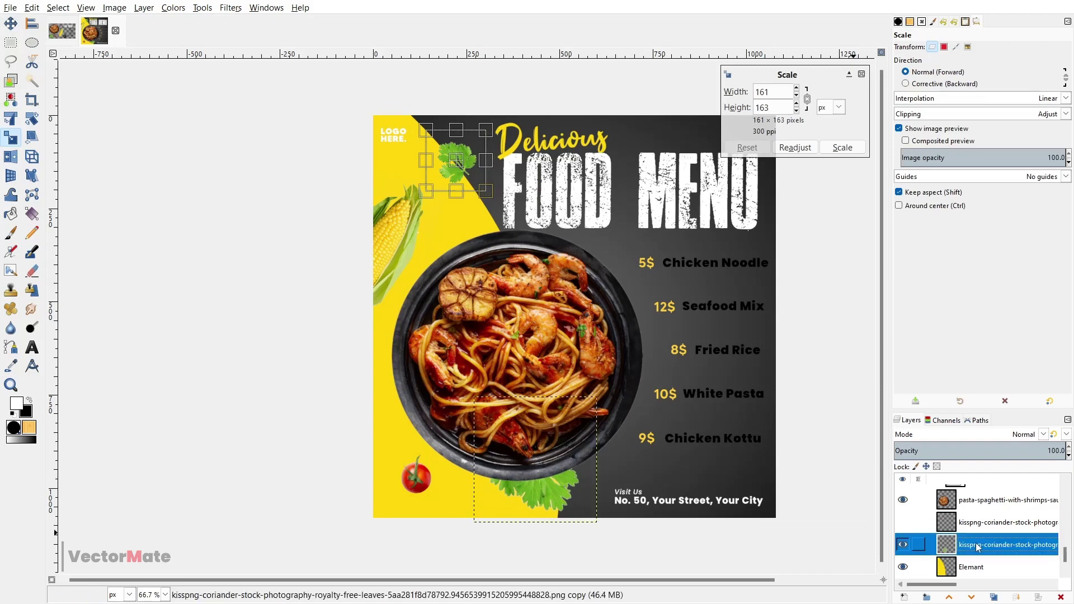
pyautogui.click(547, 485)
pyautogui.moveTo(603, 397); pyautogui.dragTo(590, 434)
pyautogui.press('Return')
pyautogui.press('m')
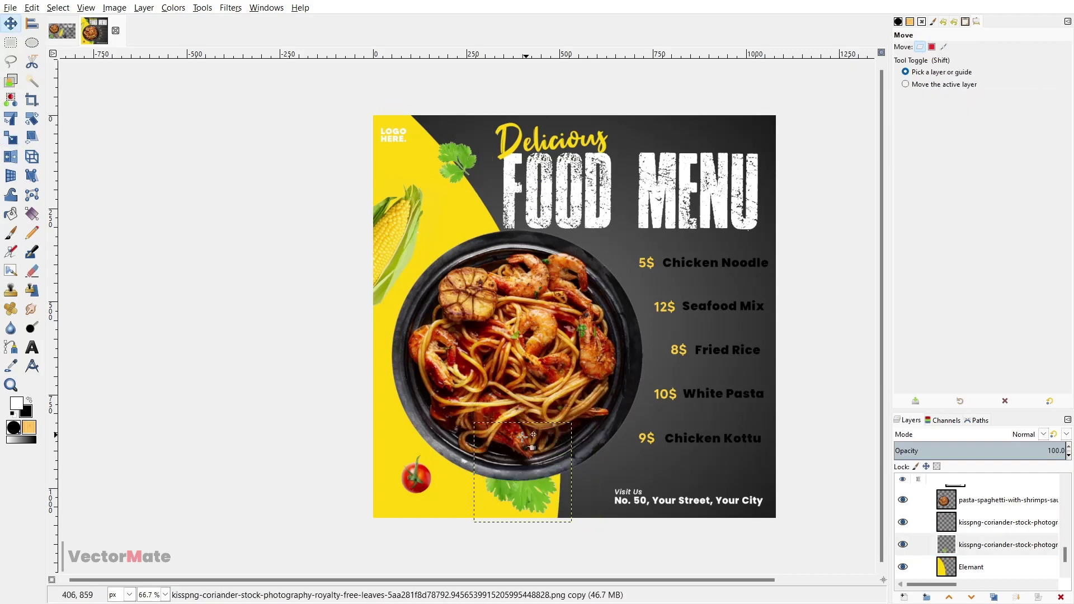
pyautogui.moveTo(534, 491); pyautogui.dragTo(553, 488)
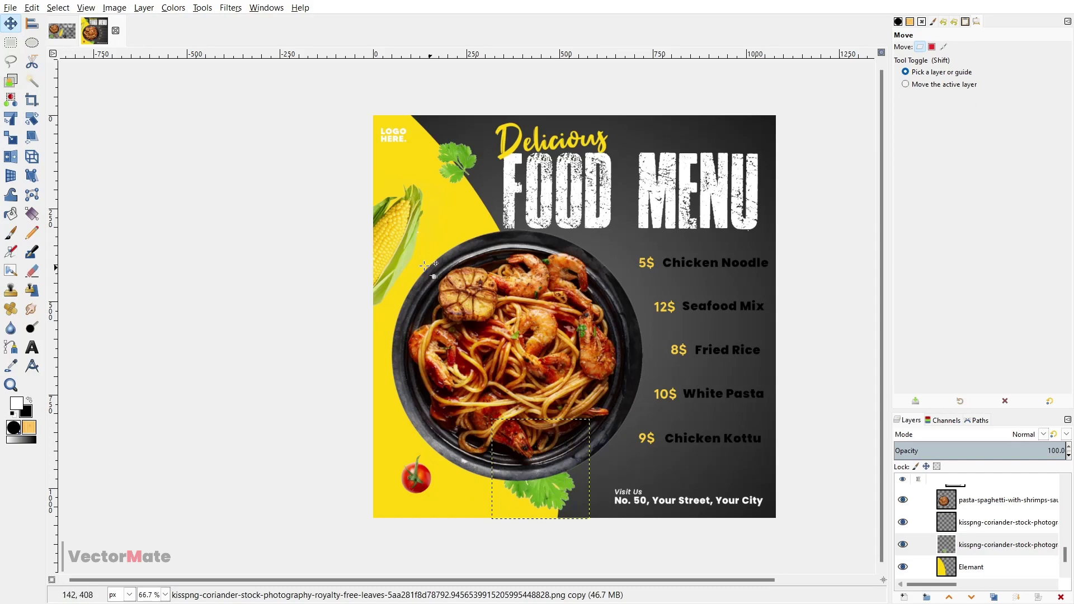
pyautogui.moveTo(385, 237); pyautogui.dragTo(386, 237)
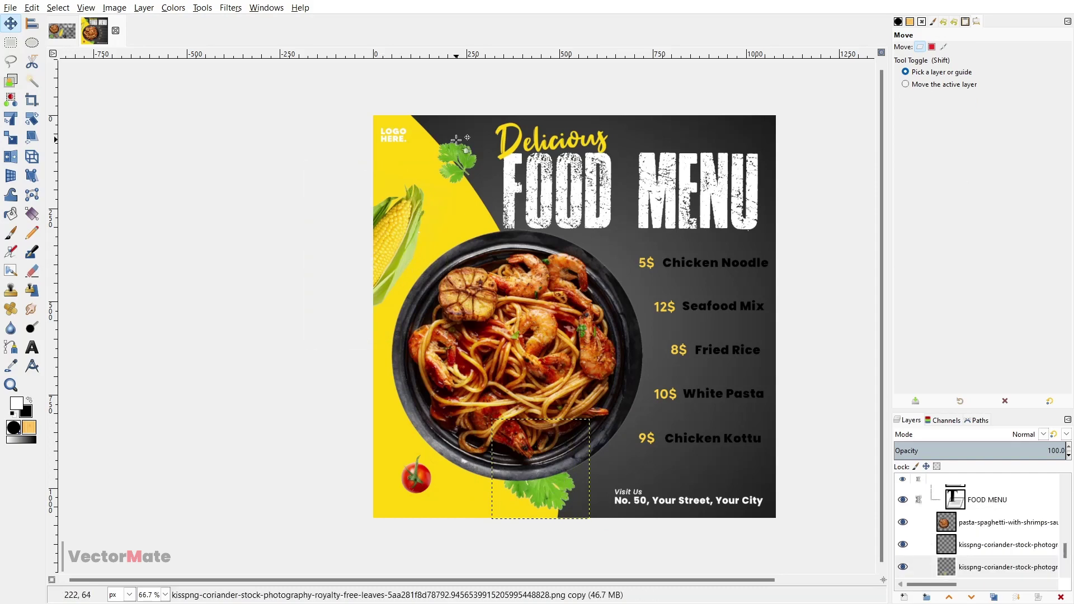
pyautogui.moveTo(455, 149); pyautogui.dragTo(453, 148)
# - Apply a drop shadow to the lower coriander with X -7.692, Y 7.692, blur radius 11 and opacity 0.600
pyautogui.click(230, 8)
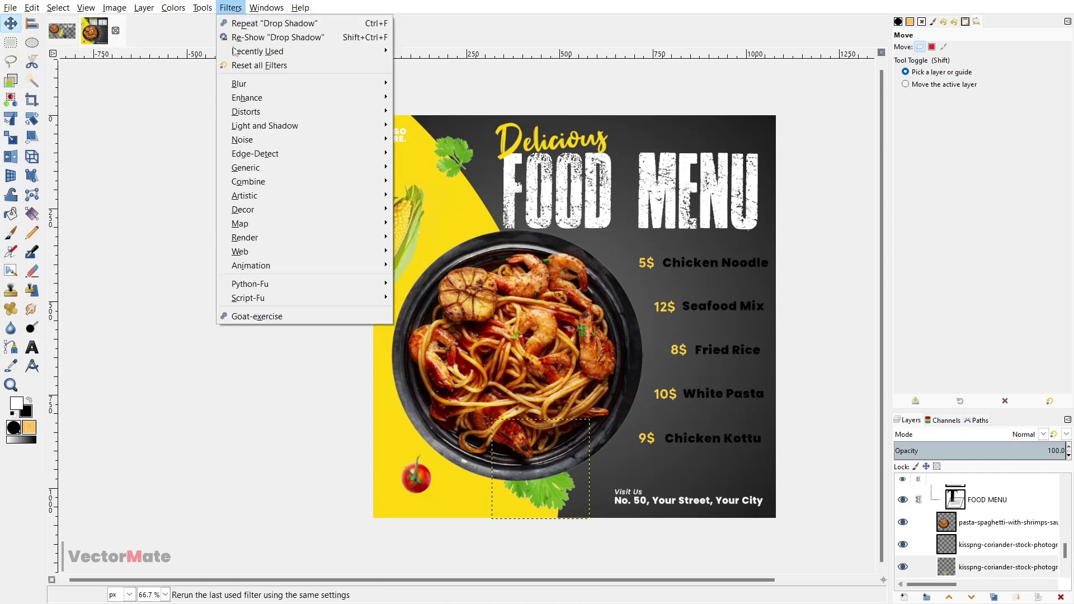
pyautogui.click(447, 230)
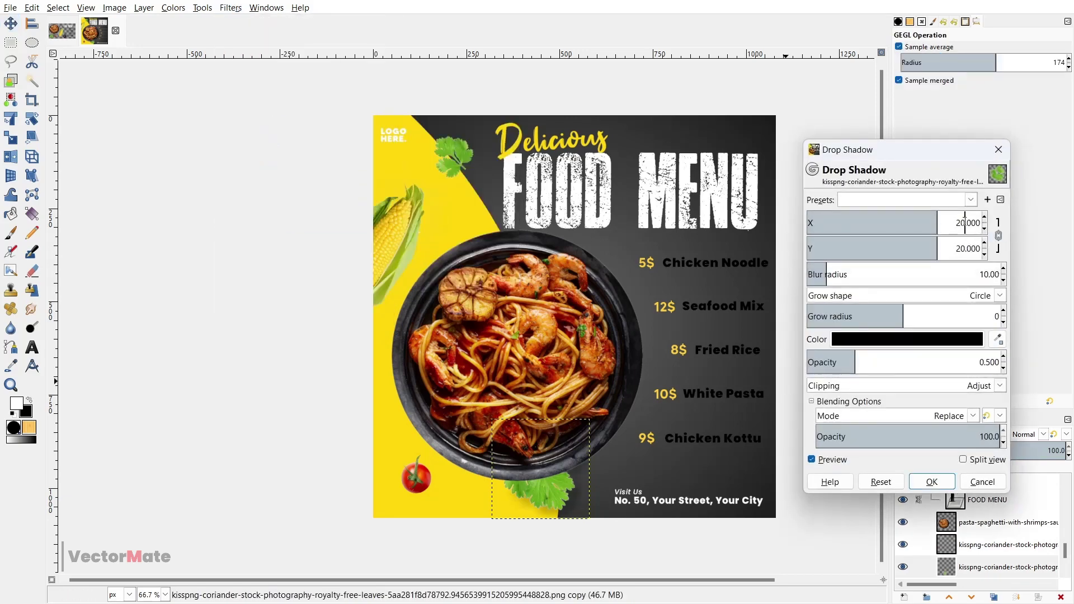
pyautogui.write('0')
pyautogui.press('Return')
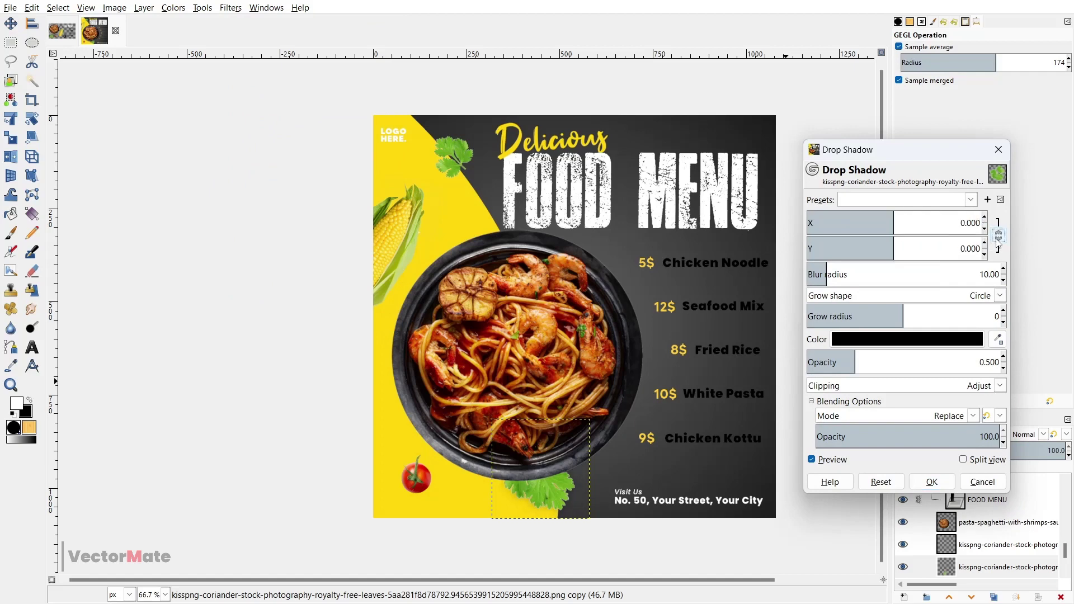
pyautogui.moveTo(894, 224); pyautogui.dragTo(913, 248)
pyautogui.moveTo(868, 221); pyautogui.dragTo(877, 222)
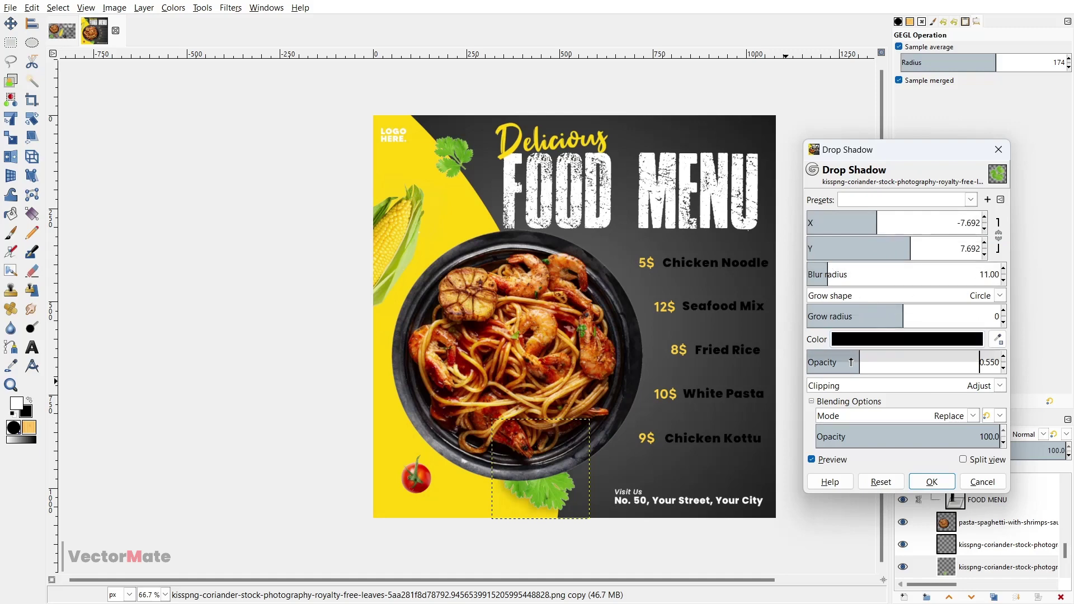
pyautogui.scroll(-1, 851, 363)
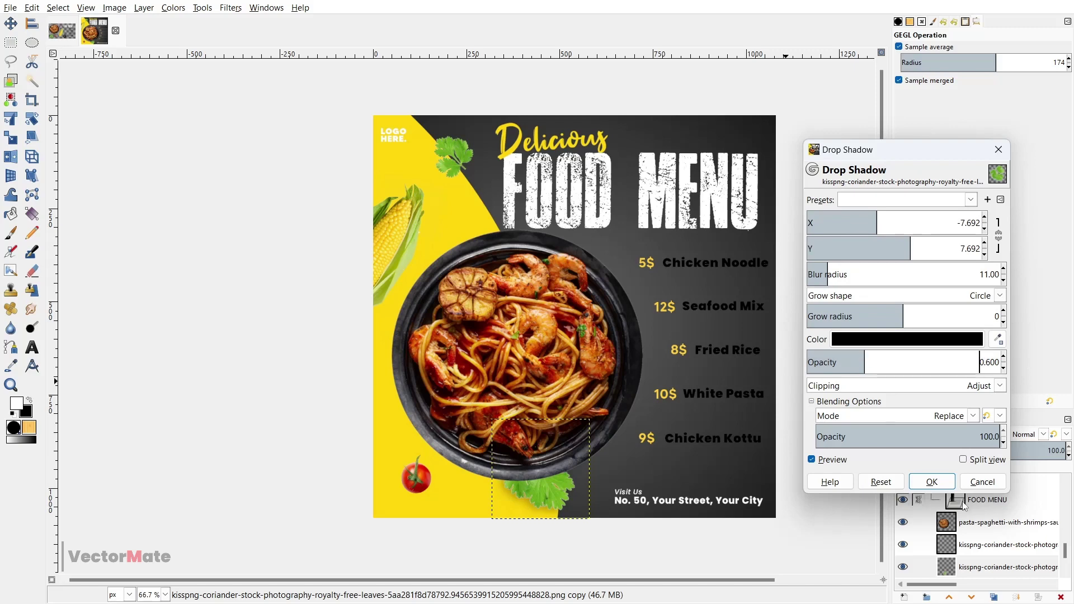
pyautogui.click(940, 485)
# - Apply a drop shadow to the upper coriander using the most recently used settings
pyautogui.click(990, 545)
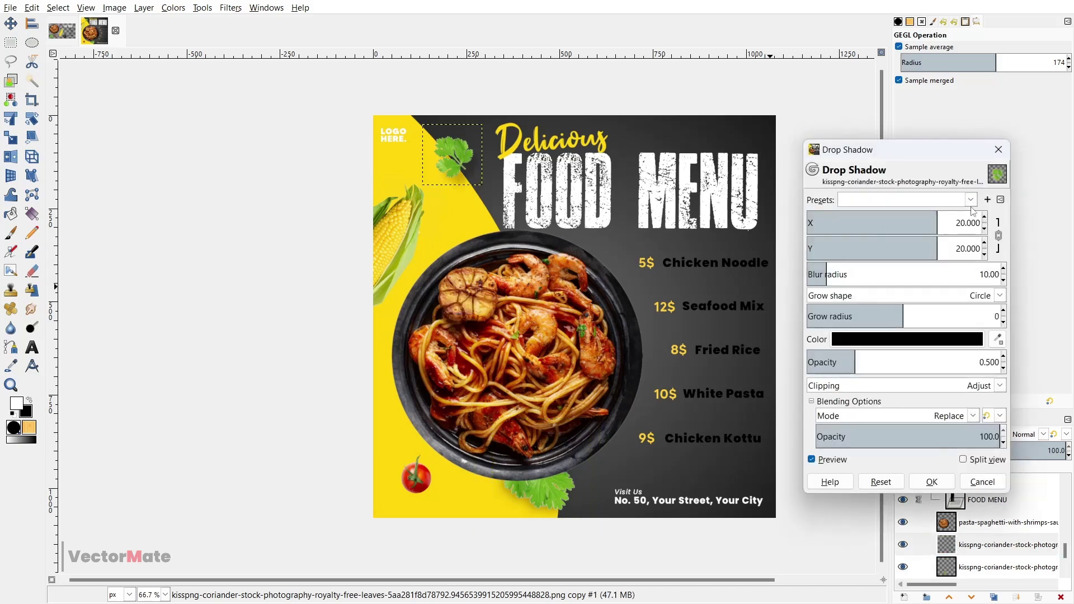
pyautogui.click(971, 200)
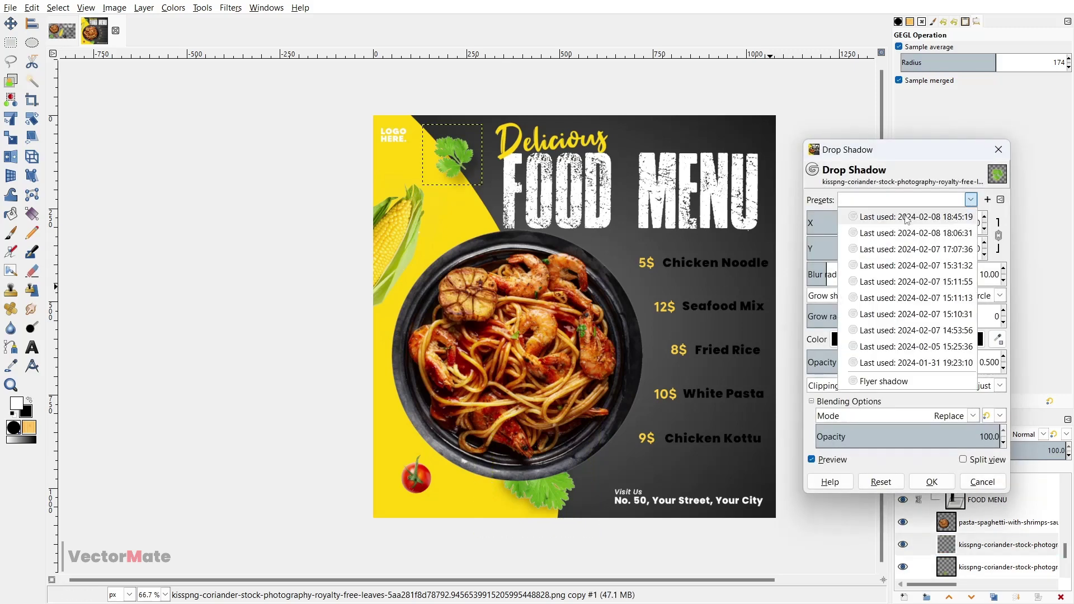
pyautogui.click(951, 211)
pyautogui.click(931, 482)
# - Apply a drop shadow to the pasta plate with X -7.692, Y 12.308, blur radius 13.14 and opacity 0.728
pyautogui.click(980, 523)
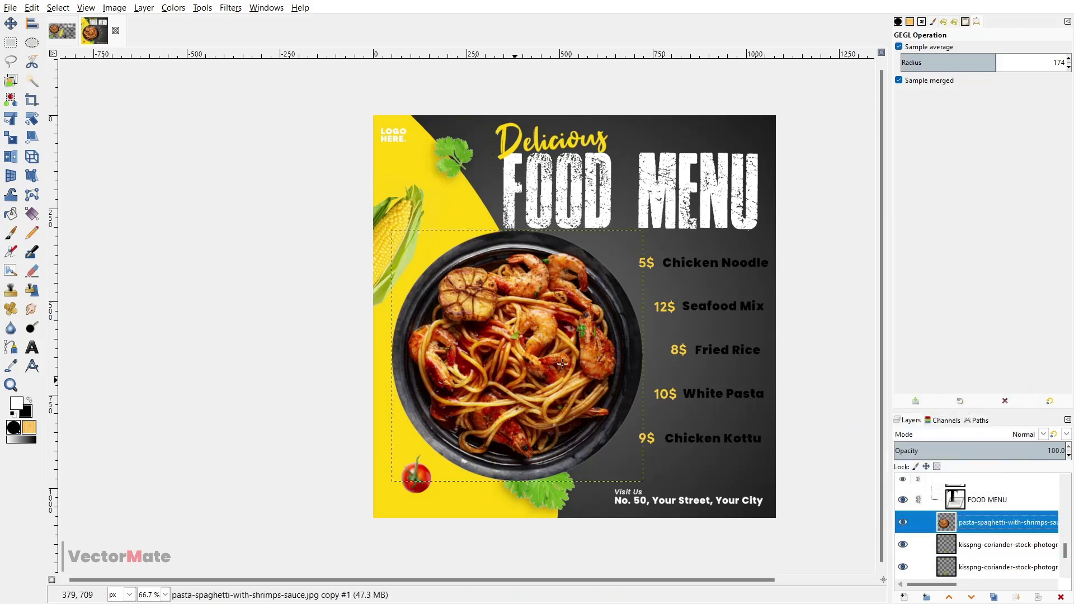
pyautogui.hotkey('ctrl', 'shift', 'f')
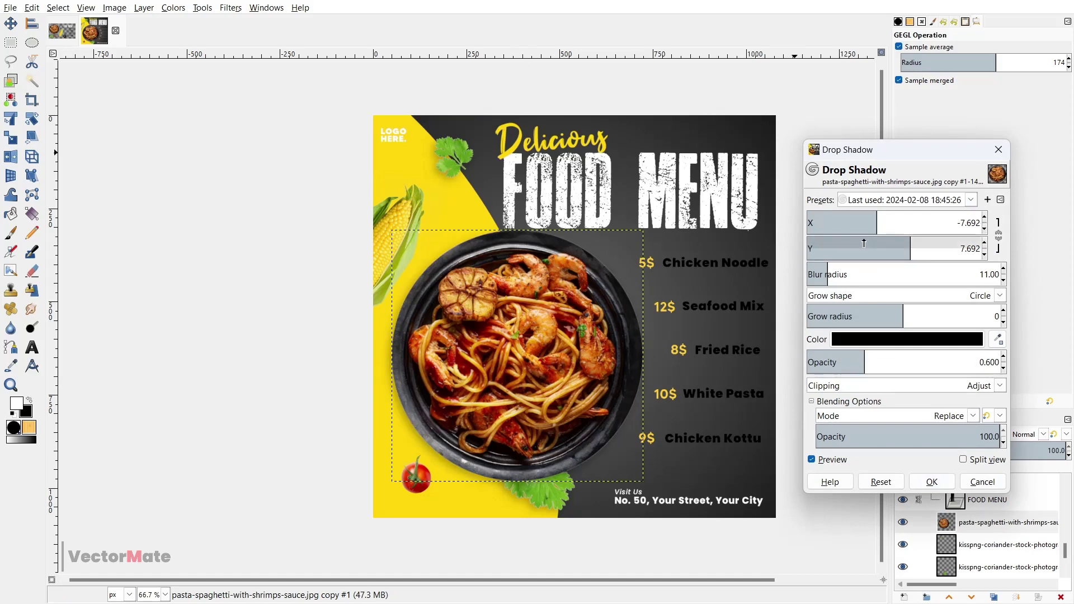
pyautogui.scroll(3, 862, 274)
pyautogui.scroll(1, 860, 361)
pyautogui.click(870, 364)
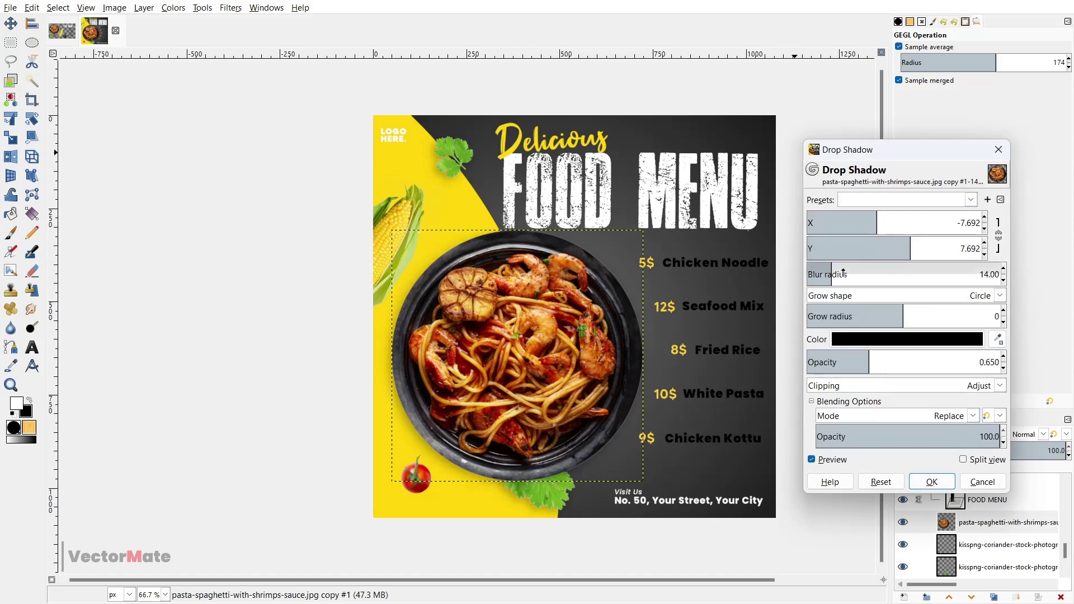
pyautogui.click(910, 243)
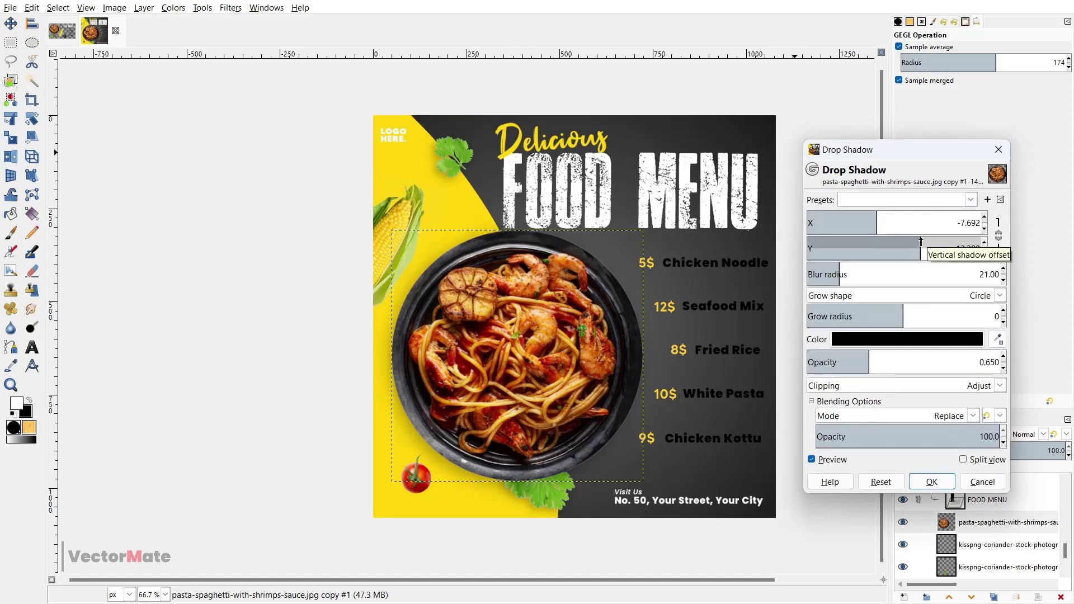
pyautogui.click(830, 269)
pyautogui.click(877, 357)
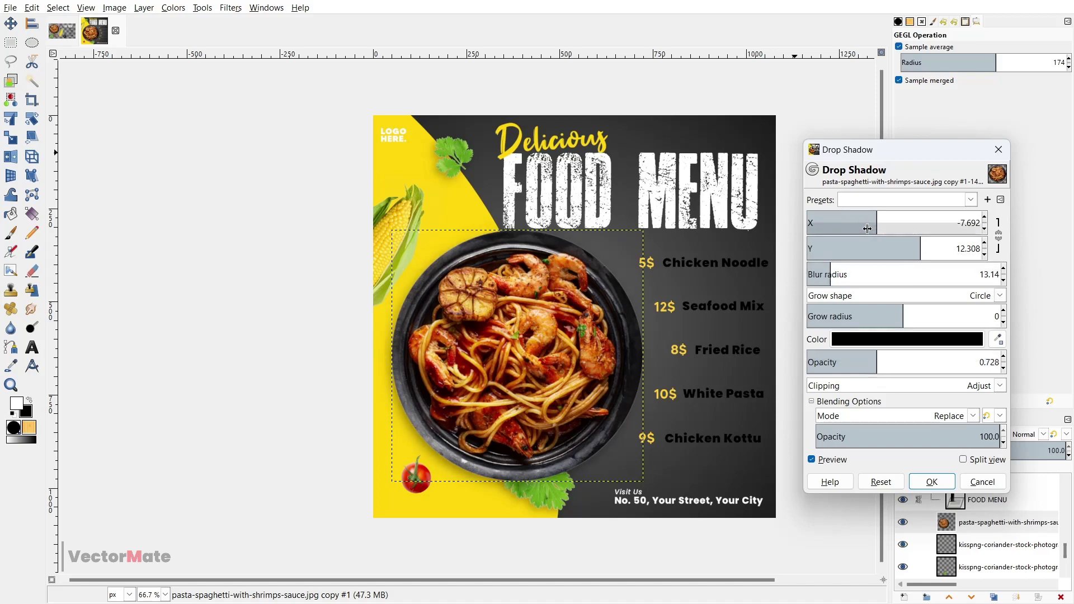
pyautogui.click(932, 481)
# - Apply a drop shadow to the corn with X -3.590, Y 14.359, blur radius 12 and opacity 0.671
pyautogui.scroll(3, 973, 524)
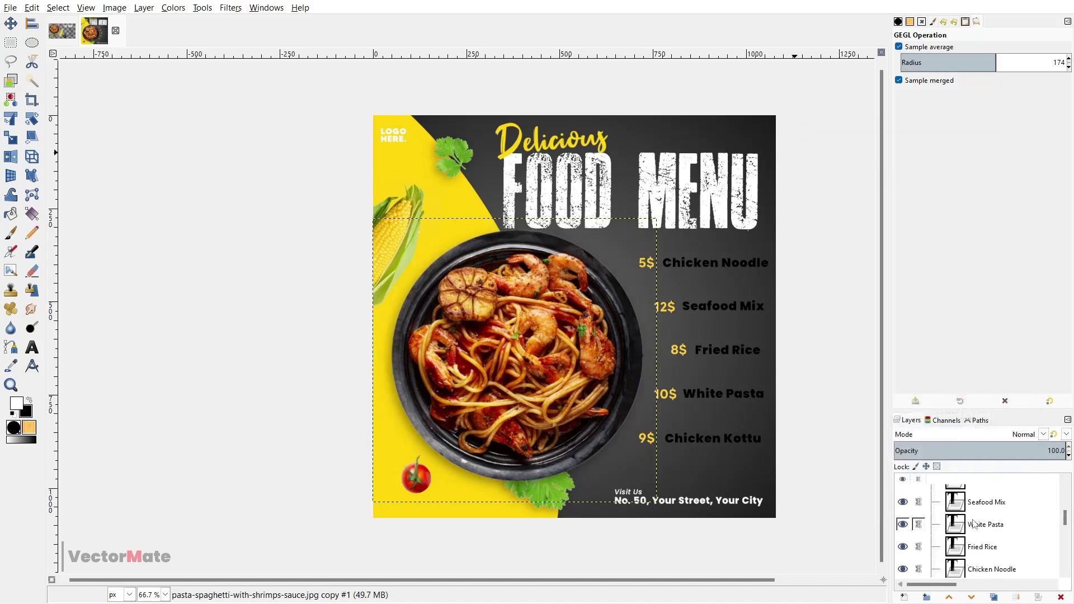
pyautogui.scroll(3, 973, 524)
pyautogui.click(1002, 504)
pyautogui.hotkey('ctrl', 'shift', 'f')
pyautogui.click(969, 200)
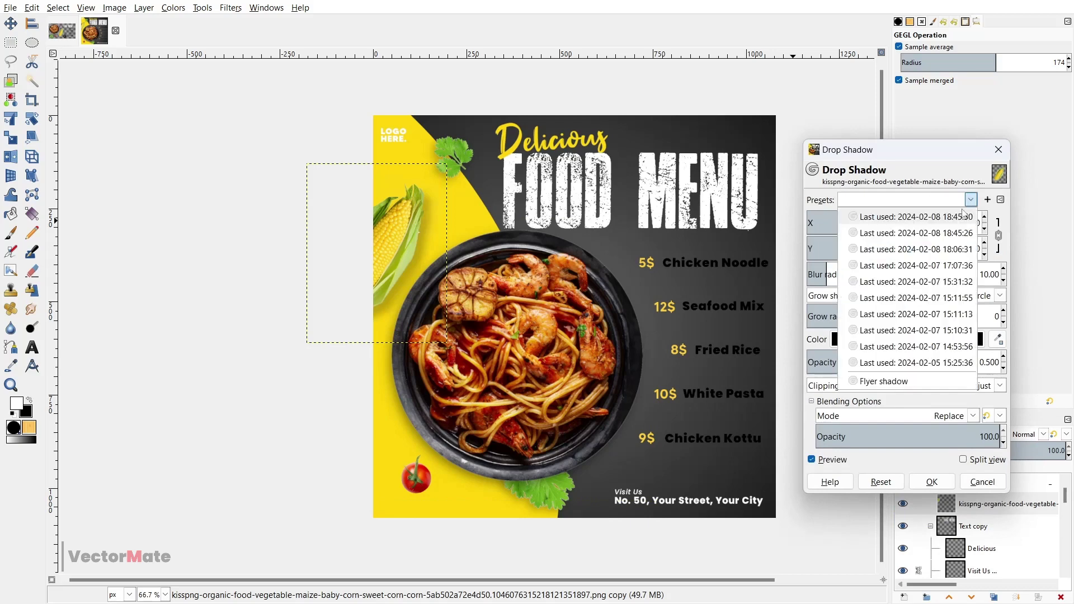
pyautogui.click(908, 227)
pyautogui.click(970, 201)
pyautogui.click(916, 222)
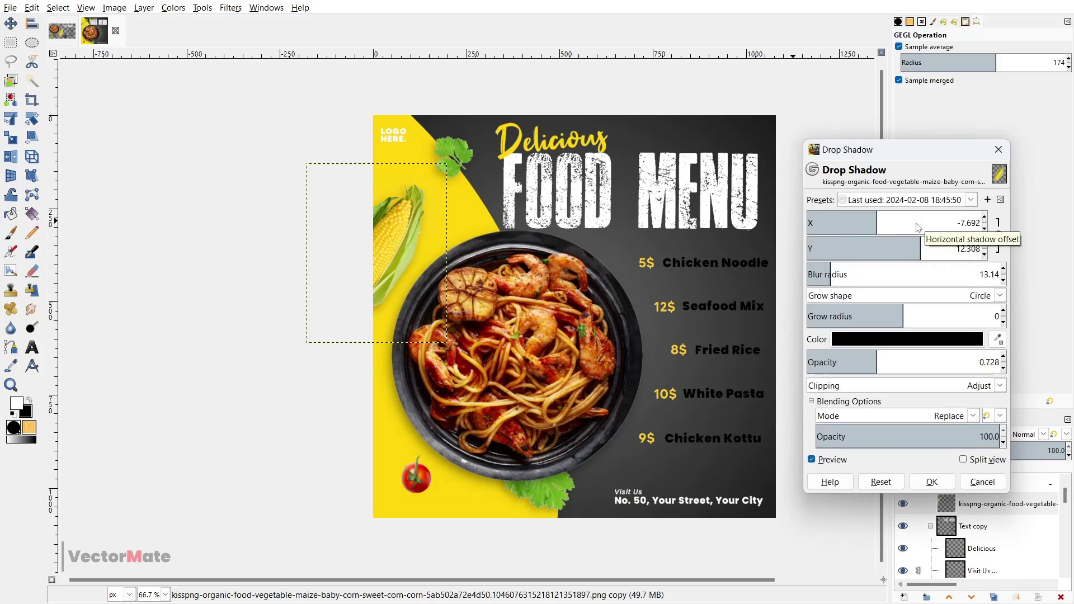
pyautogui.click(971, 200)
pyautogui.click(918, 250)
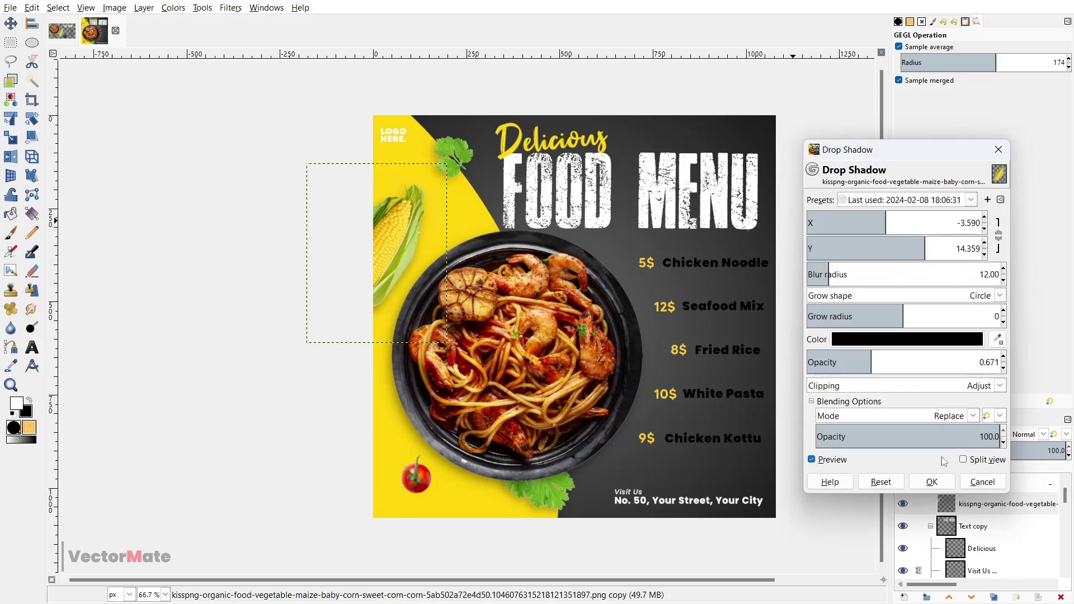
pyautogui.click(932, 482)
# - Apply a drop shadow to the tomato using the most recently used settings
pyautogui.click(988, 500)
pyautogui.hotkey('ctrl', 'shift', 'f')
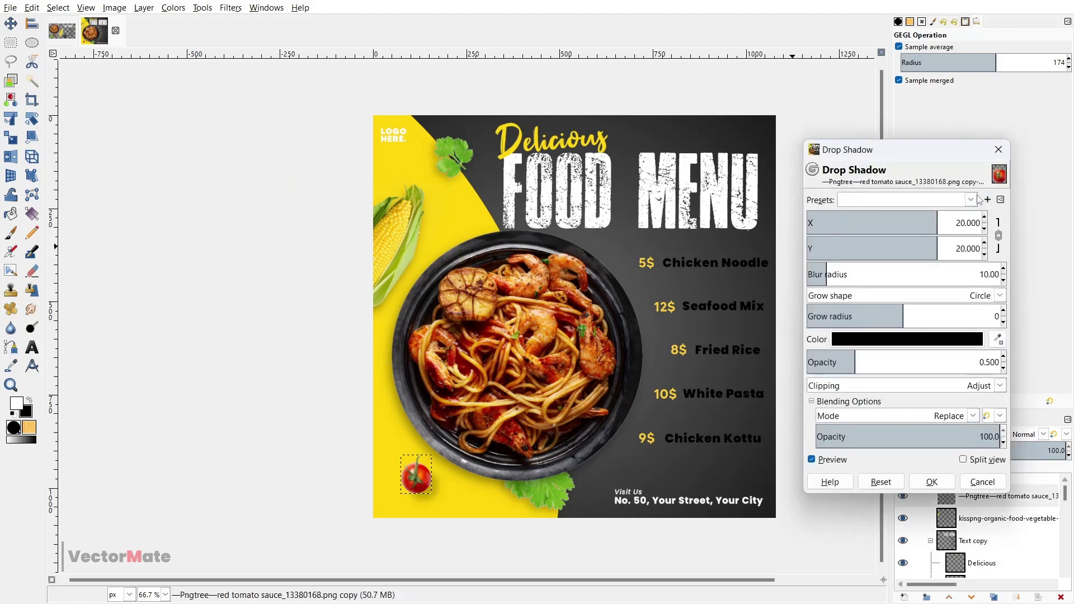
pyautogui.click(973, 198)
pyautogui.click(913, 221)
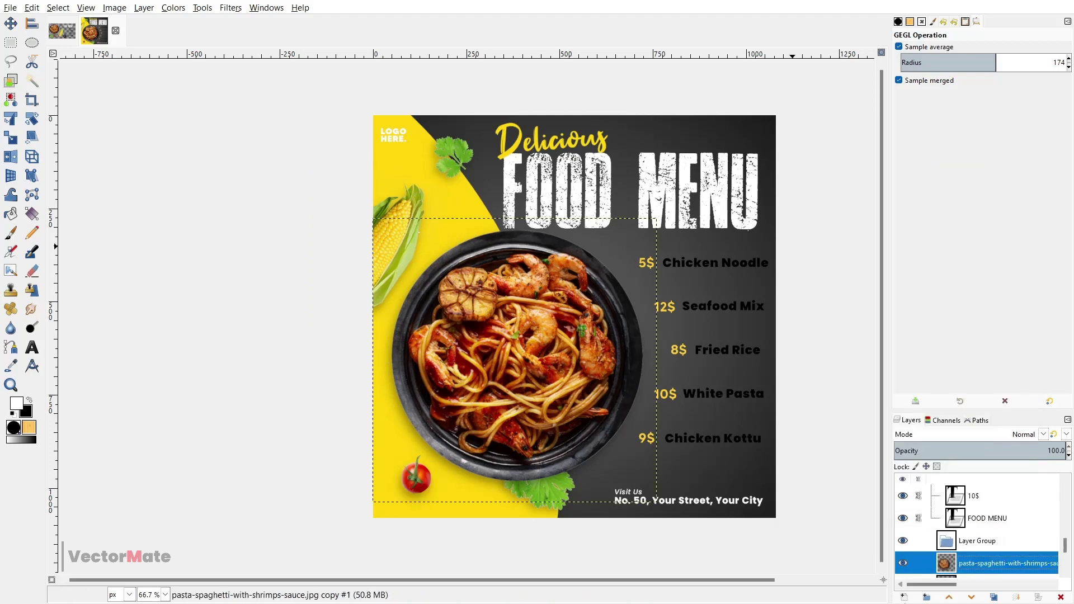
# - Create a transparent 1080 × 1080 px layer named Button and place it inside the empty layer group above the pasta
pyautogui.click(904, 598)
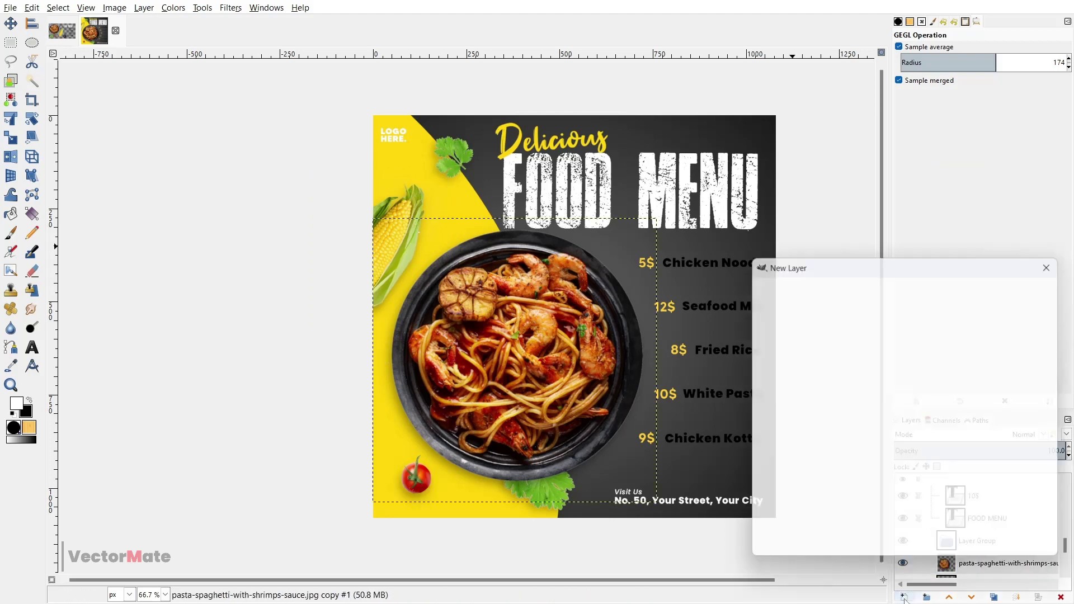
pyautogui.write('Button')
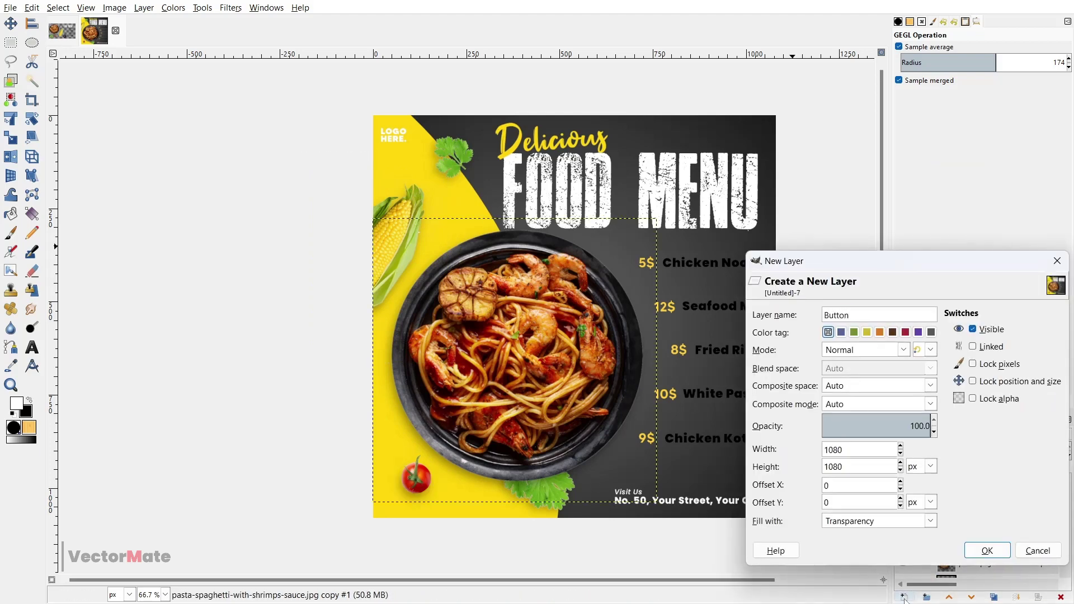
pyautogui.press('Return')
pyautogui.moveTo(975, 558); pyautogui.dragTo(980, 542)
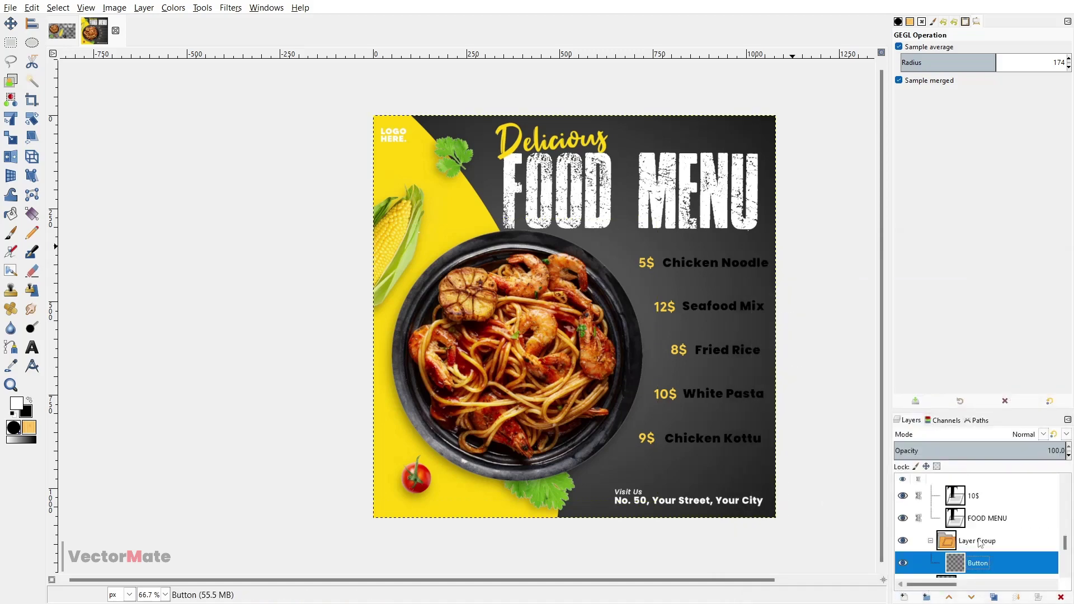
# - Draw a 452 × 81 px rounded-rectangle selection with corner radius 105.9 at 687, 354 over the Chicken Noodle row and fill it with white
pyautogui.click(11, 43)
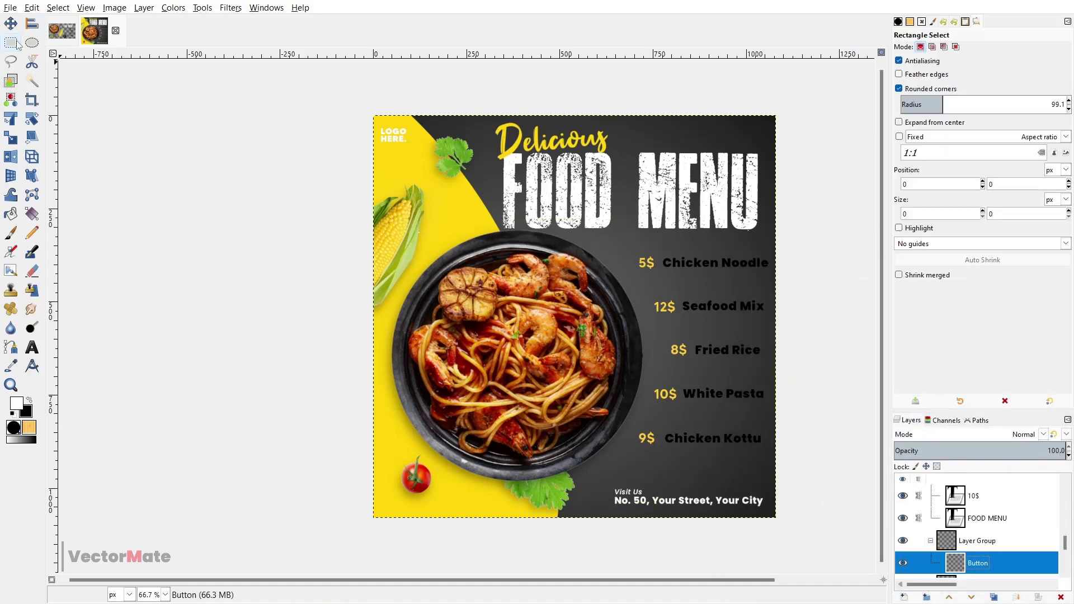
pyautogui.press('1')
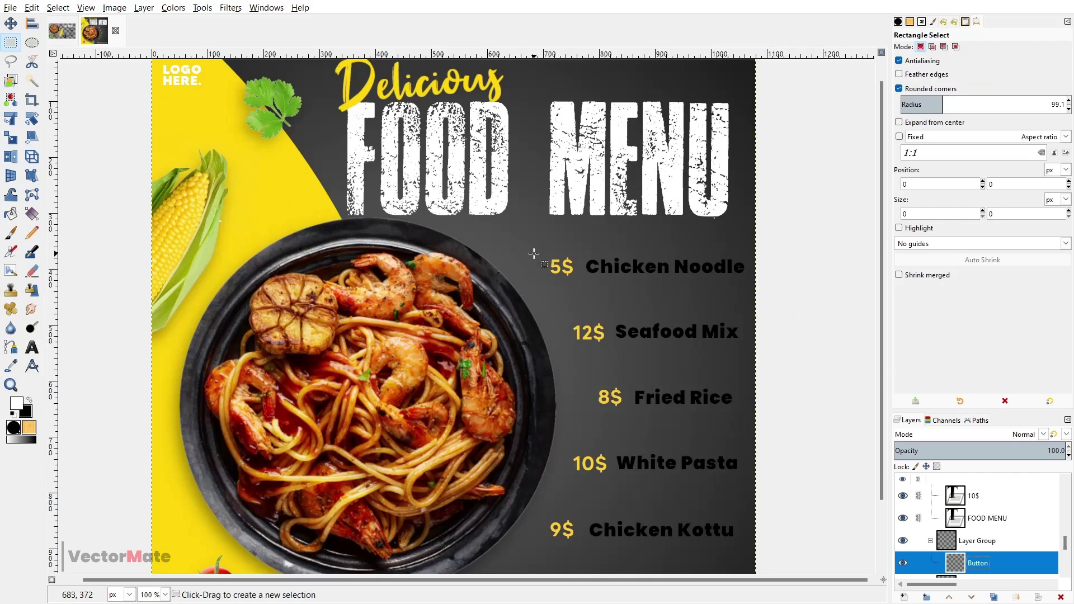
pyautogui.moveTo(544, 249); pyautogui.dragTo(803, 303)
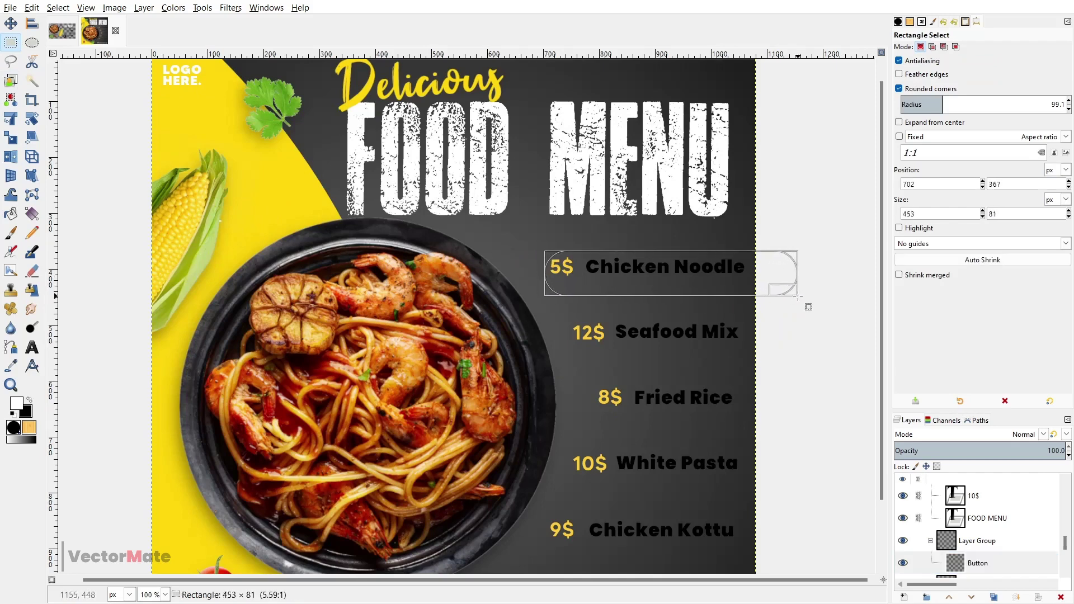
pyautogui.moveTo(666, 273); pyautogui.dragTo(658, 267)
pyautogui.scroll(1, 658, 267)
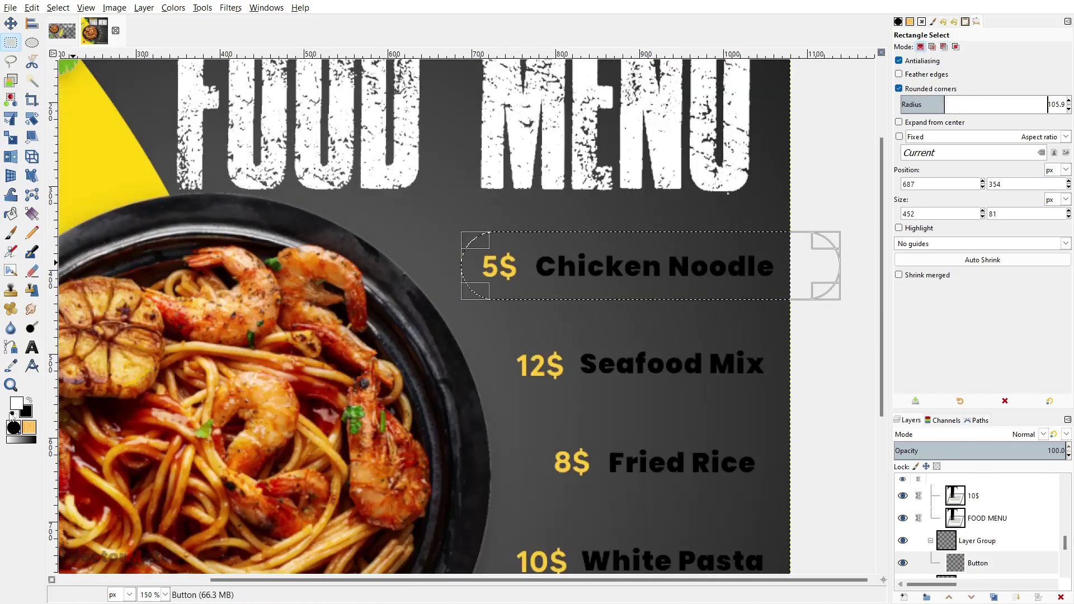
pyautogui.moveTo(16, 404); pyautogui.dragTo(538, 261)
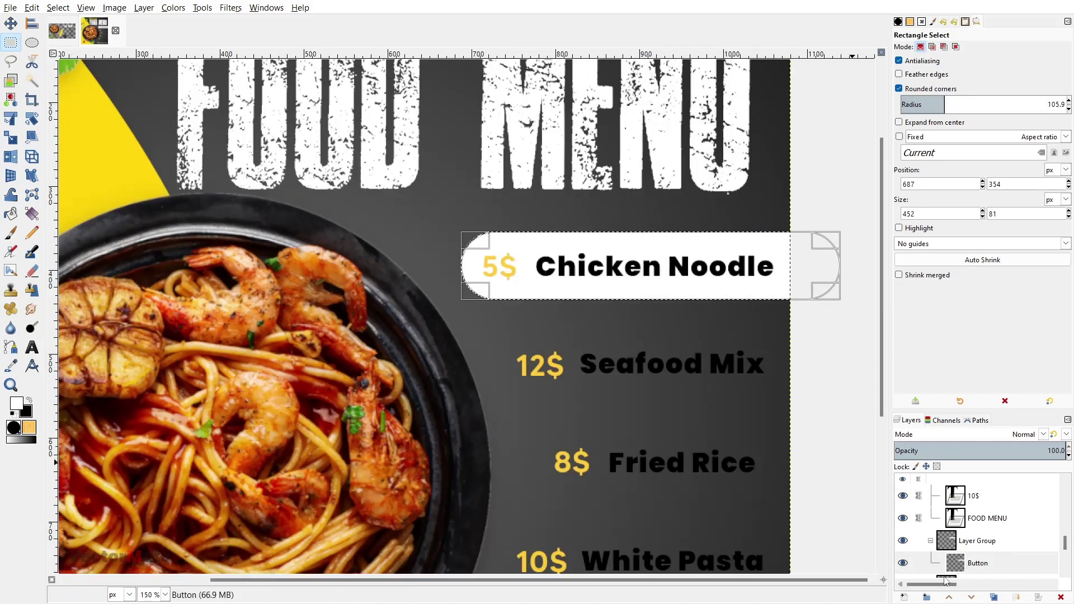
# - Add another Button layer, move the rounded selection to 731, 471 over the Seafood Mix row and fill it with white
pyautogui.click(993, 552)
pyautogui.click(980, 562)
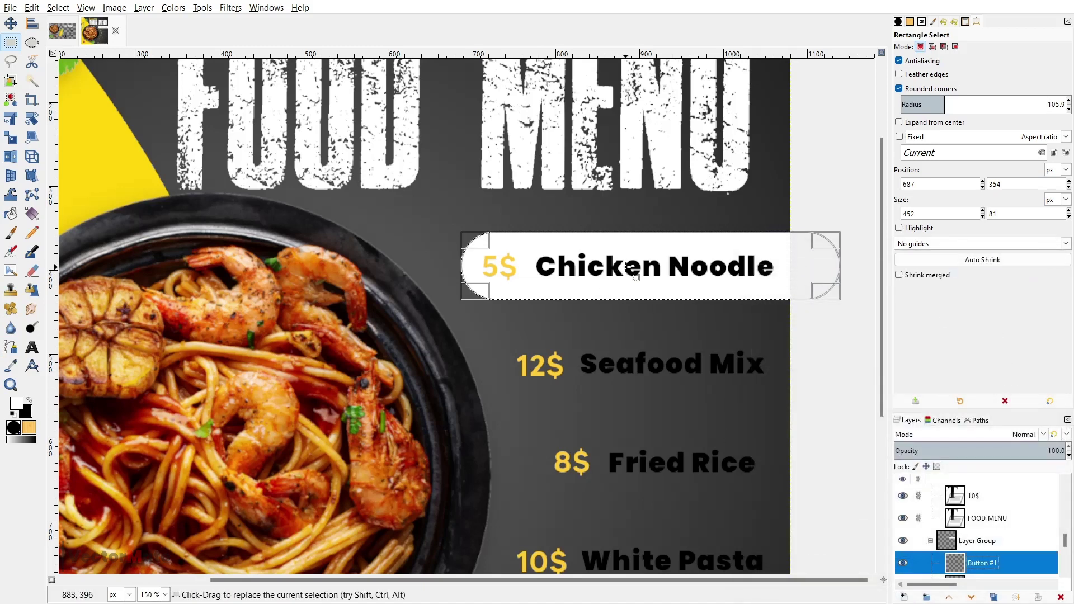
pyautogui.moveTo(625, 269); pyautogui.dragTo(662, 365)
pyautogui.hotkey('ctrl', ',')
# - Add another Button layer, move the rounded selection to 772, 587 over the Fried Rice row and fill it with white
pyautogui.hotkey('shift', 'ctrl', 'n')
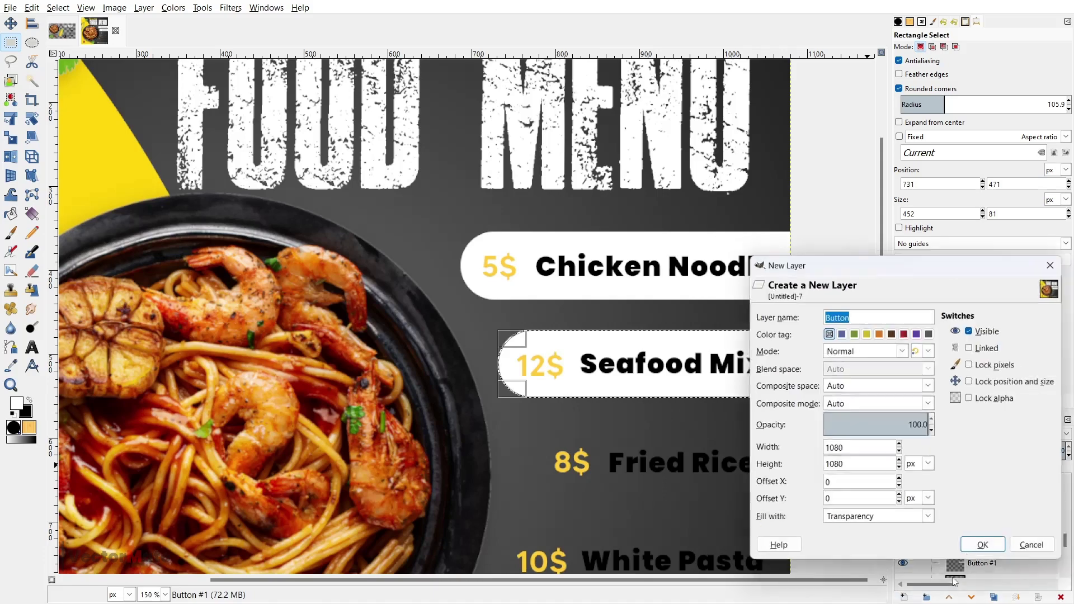
pyautogui.press('Return')
pyautogui.moveTo(644, 360); pyautogui.dragTo(680, 457)
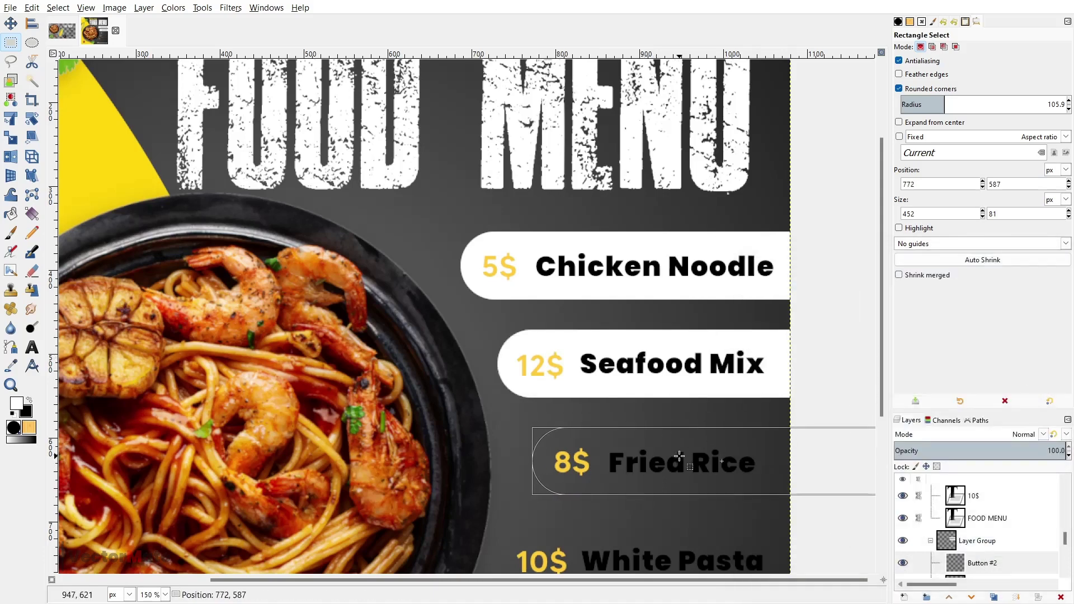
pyautogui.scroll(-5, 680, 457)
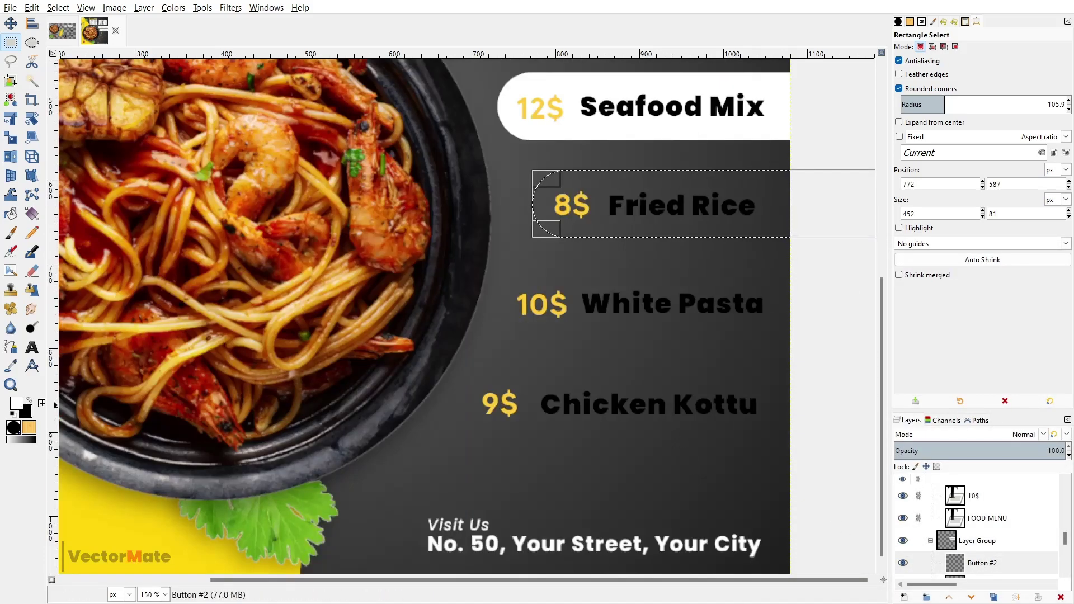
pyautogui.hotkey('ctrl', ',')
# - Add another Button layer and move the rounded selection over the White Pasta row
pyautogui.hotkey('shift', 'ctrl', 'n')
pyautogui.press('Return')
pyautogui.moveTo(672, 204); pyautogui.dragTo(641, 303)
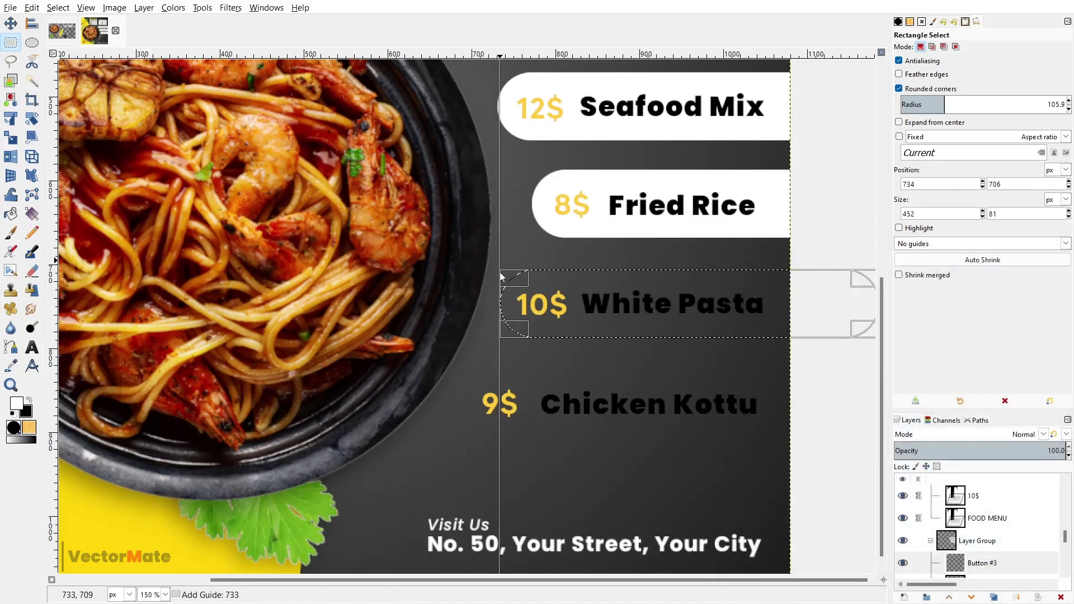
# - Align the selection at 731, 704 with the Seafood Mix button's left edge using a vertical guide, and fill it with white
pyautogui.moveTo(500, 276); pyautogui.dragTo(497, 276)
pyautogui.moveTo(586, 317); pyautogui.dragTo(584, 315)
pyautogui.scroll(5, 504, 314)
pyautogui.scroll(-5, 463, 317)
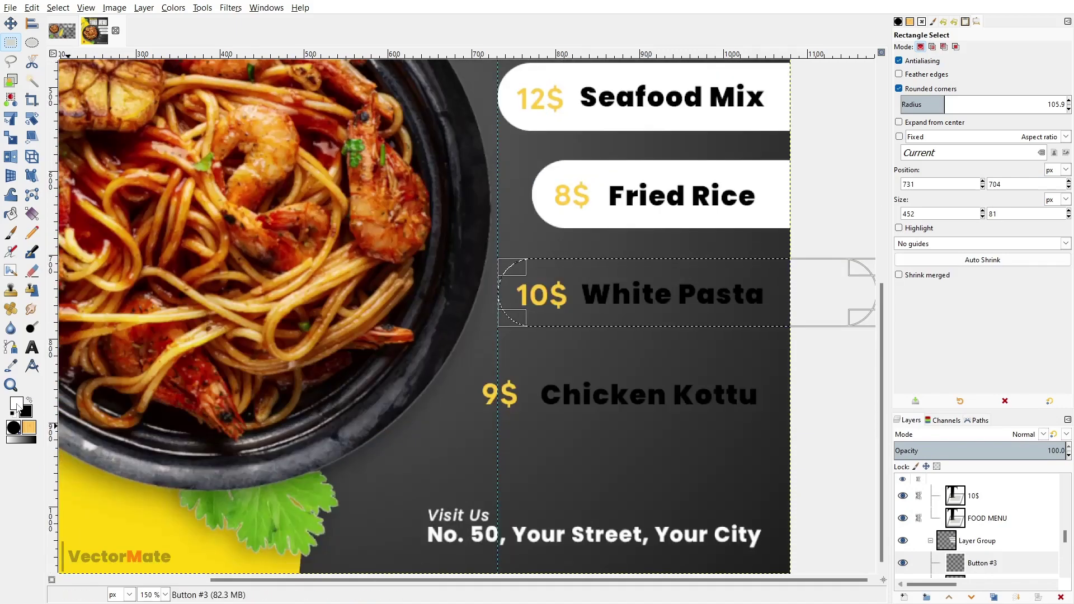
pyautogui.press('1')
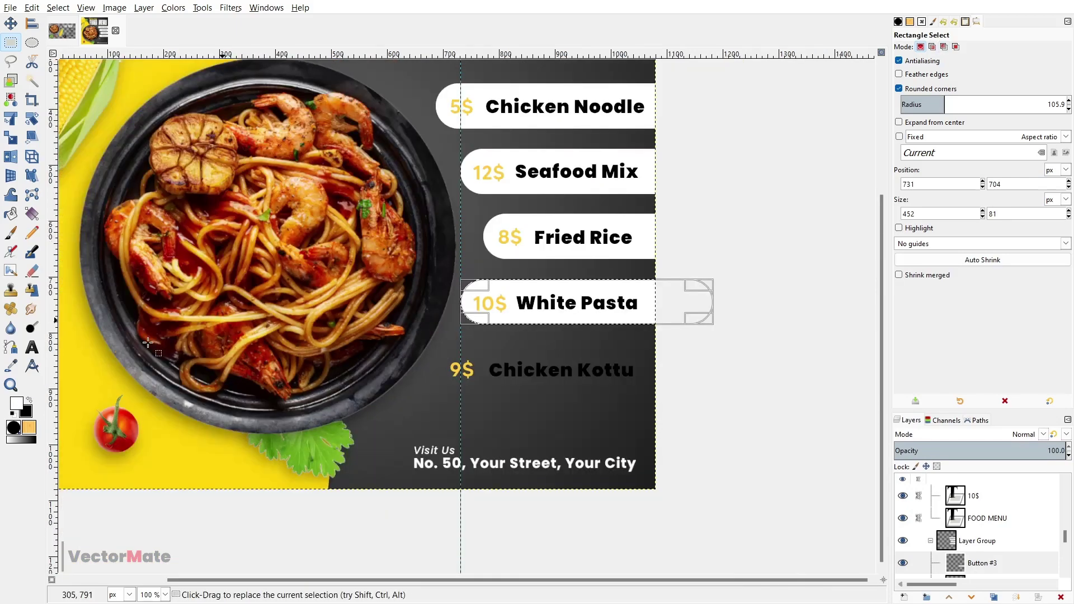
# - Place a vertical guide at the Chicken Noodle button's left edge and add another Button layer
pyautogui.moveTo(55, 343); pyautogui.dragTo(435, 319)
pyautogui.click(904, 597)
pyautogui.click(988, 552)
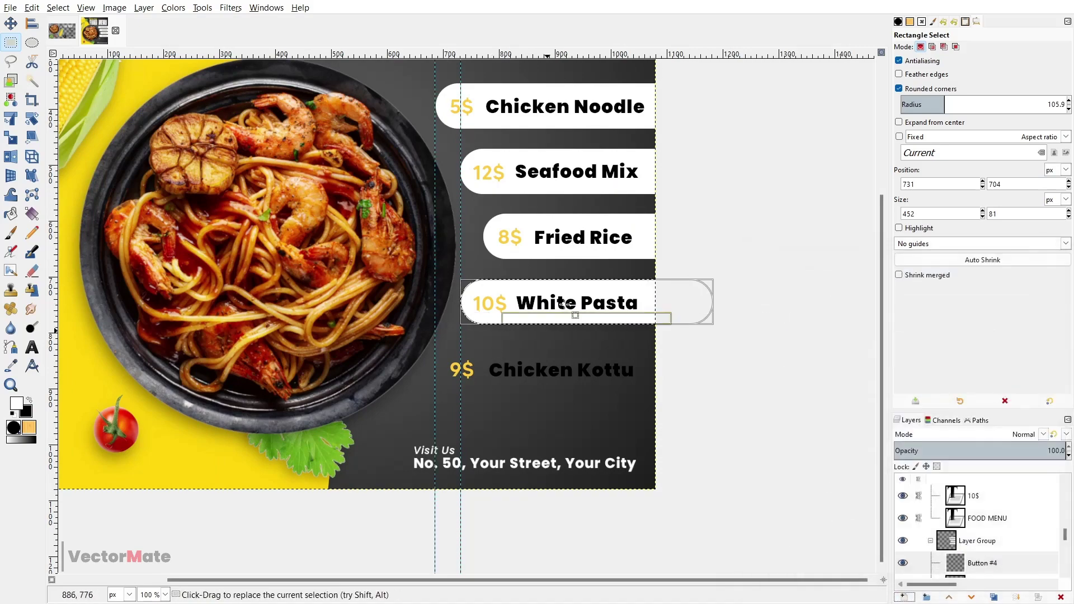
# - Move the rounded selection to 685, 823 over the Chicken Kottu row, fill it with white and clear the selection
pyautogui.press('2')
pyautogui.moveTo(562, 304); pyautogui.dragTo(525, 432)
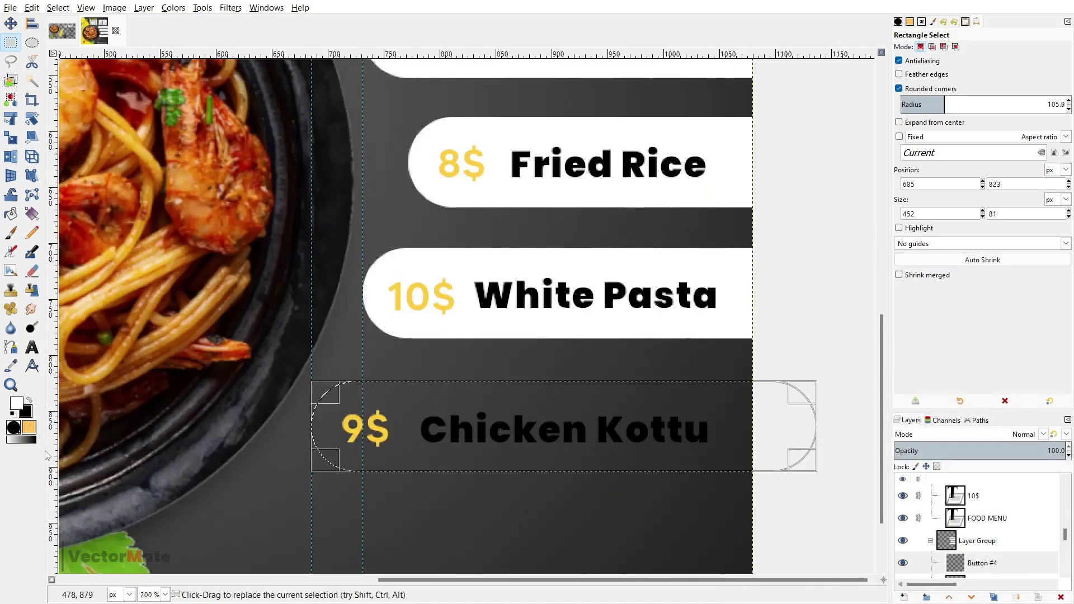
pyautogui.moveTo(16, 403); pyautogui.dragTo(391, 408)
pyautogui.hotkey('ctrl', 'shift', 'a')
# - Create a transparent layer named circle above the button layers and make it active
pyautogui.scroll(-4, 425, 399)
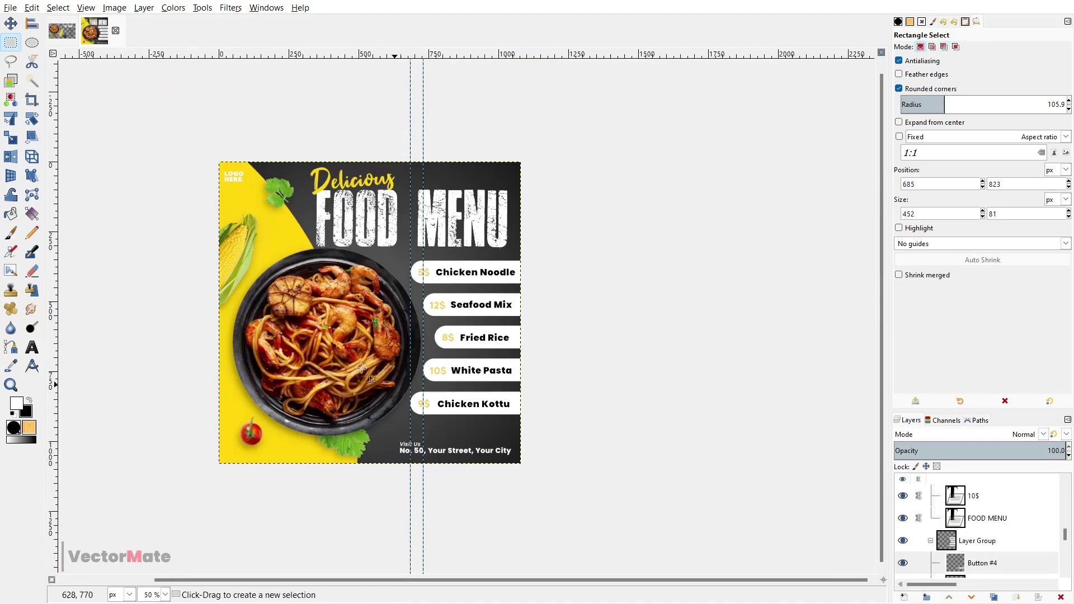
pyautogui.scroll(2, 361, 368)
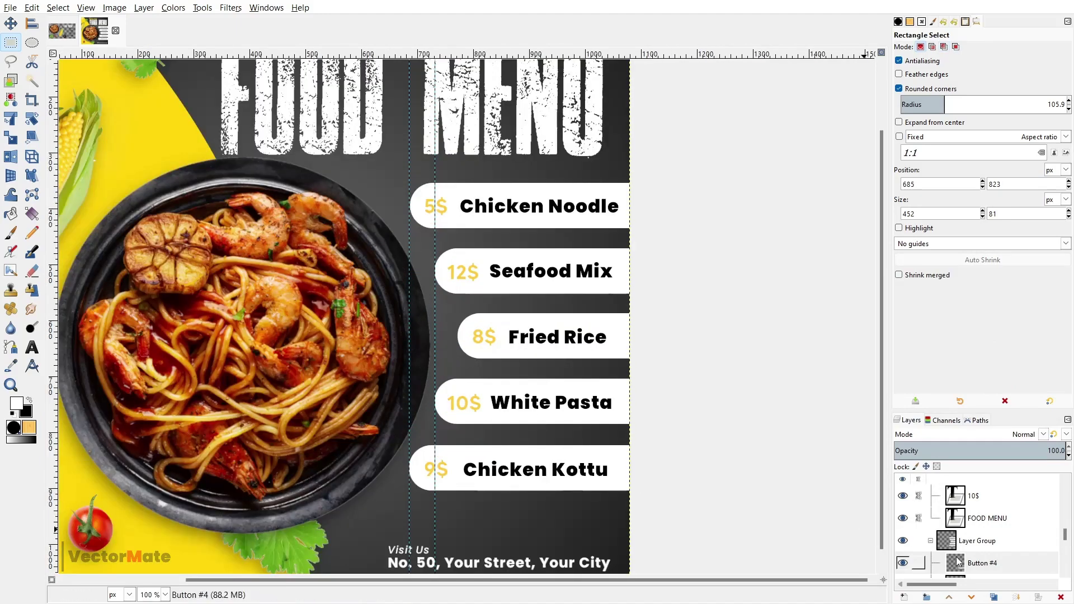
pyautogui.hotkey('ctrl', 'shift', 'n')
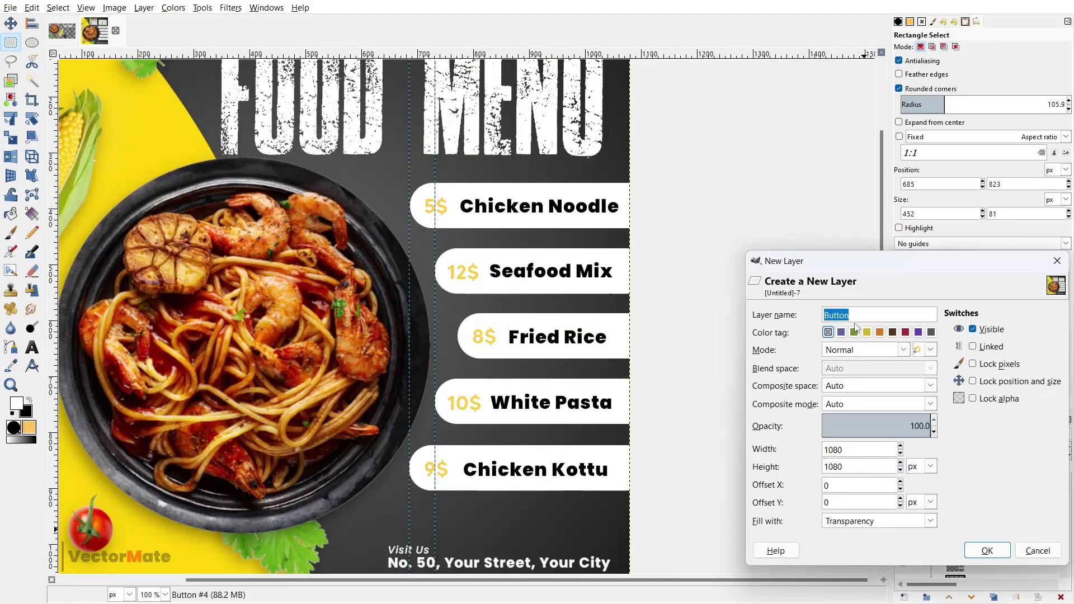
pyautogui.write('circle')
pyautogui.press('Return')
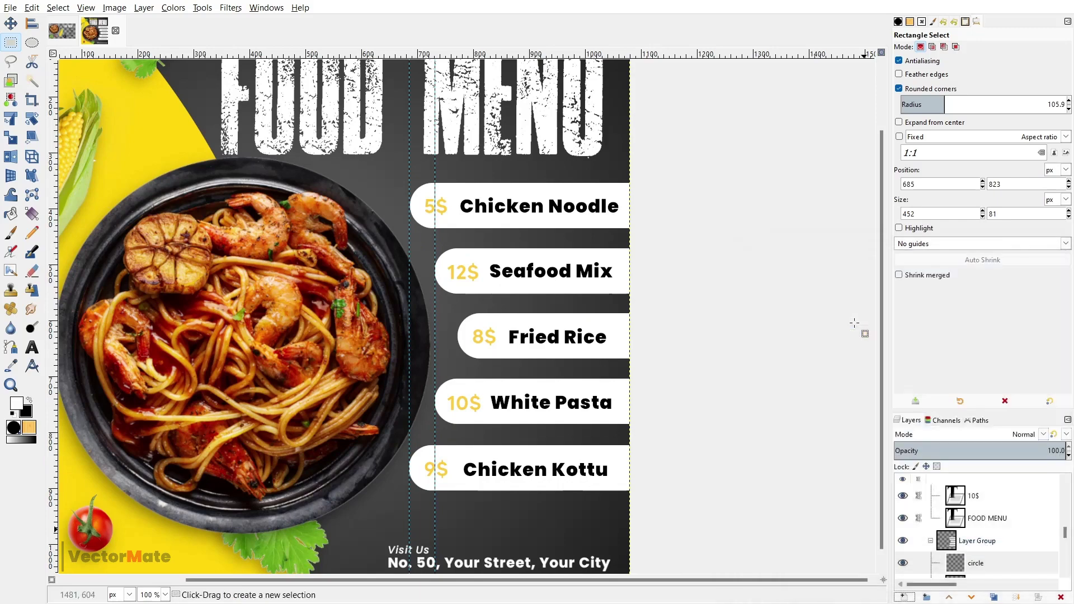
pyautogui.click(992, 564)
# - Remove both vertical guides from the canvas
pyautogui.click(32, 43)
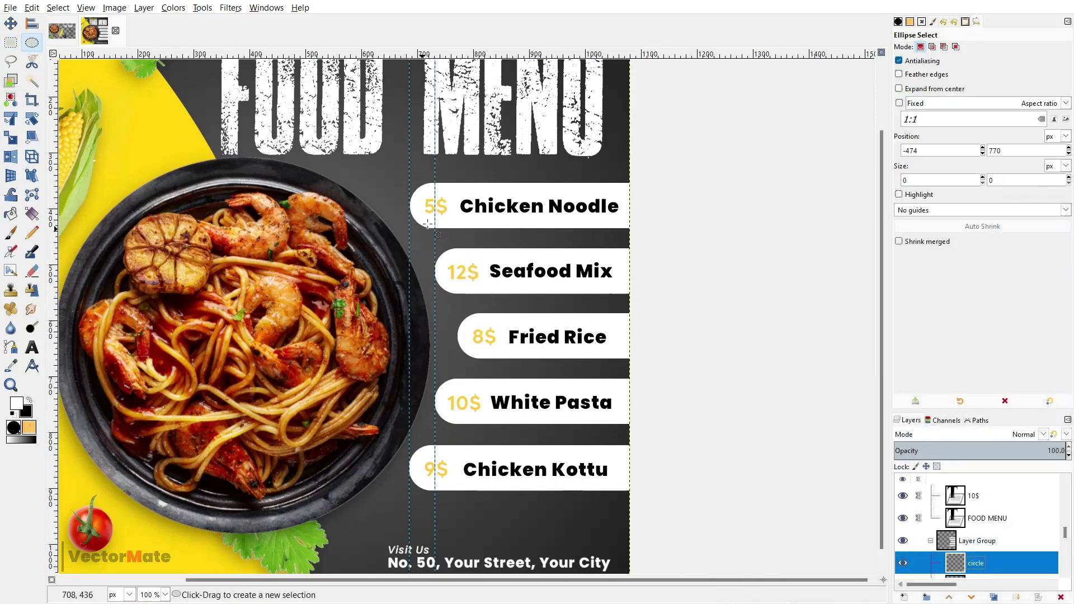
pyautogui.scroll(3, 429, 210)
pyautogui.click(10, 28)
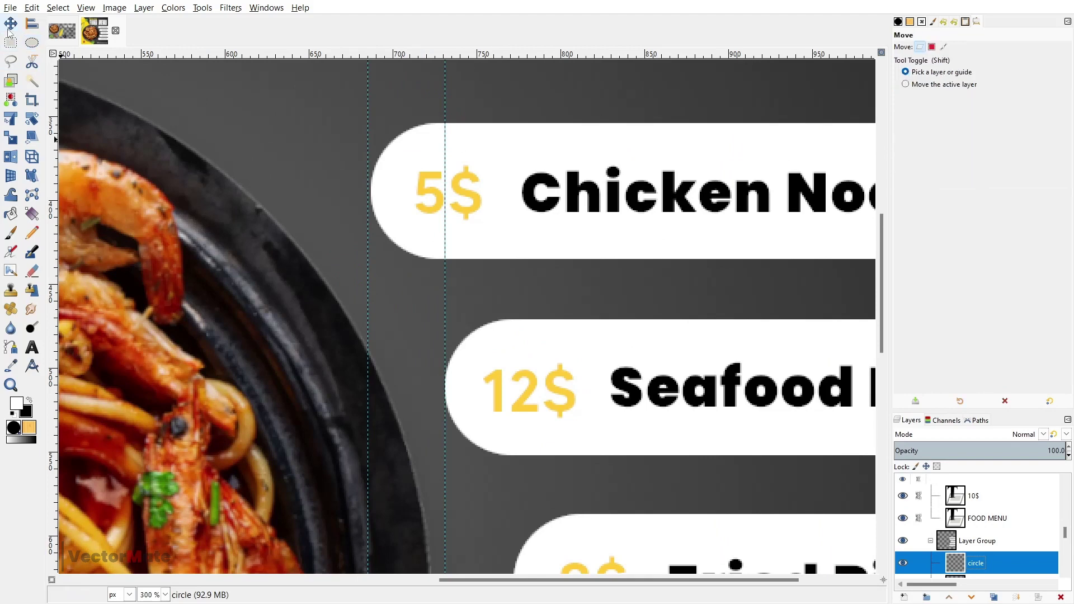
pyautogui.moveTo(356, 281); pyautogui.dragTo(47, 277)
# - Draw a 71 × 71 px circular selection at 697, 359 around the 5$ price and fill it with black
pyautogui.click(32, 42)
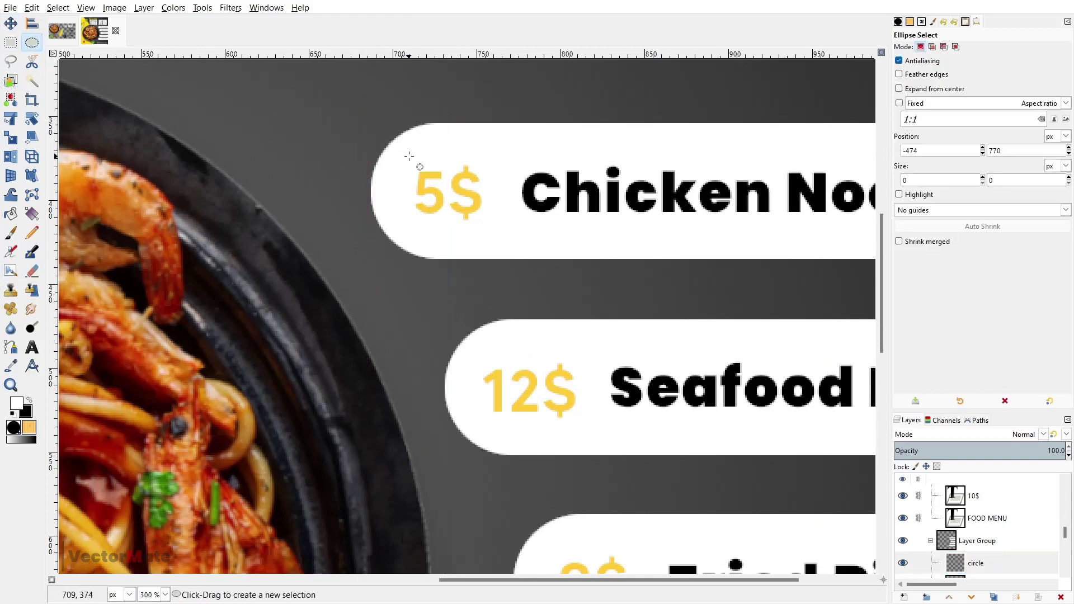
pyautogui.moveTo(409, 156)
pyautogui.mouseDown()
pyautogui.moveTo(491, 234)
pyautogui.moveTo(454, 199)
pyautogui.mouseUp()
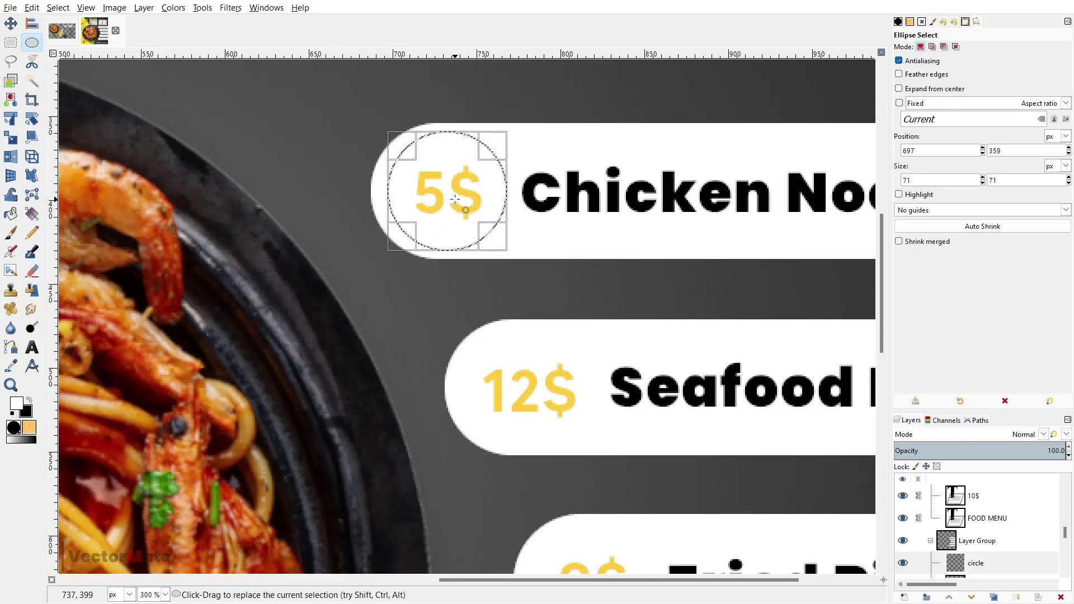
pyautogui.scroll(-3, 455, 200)
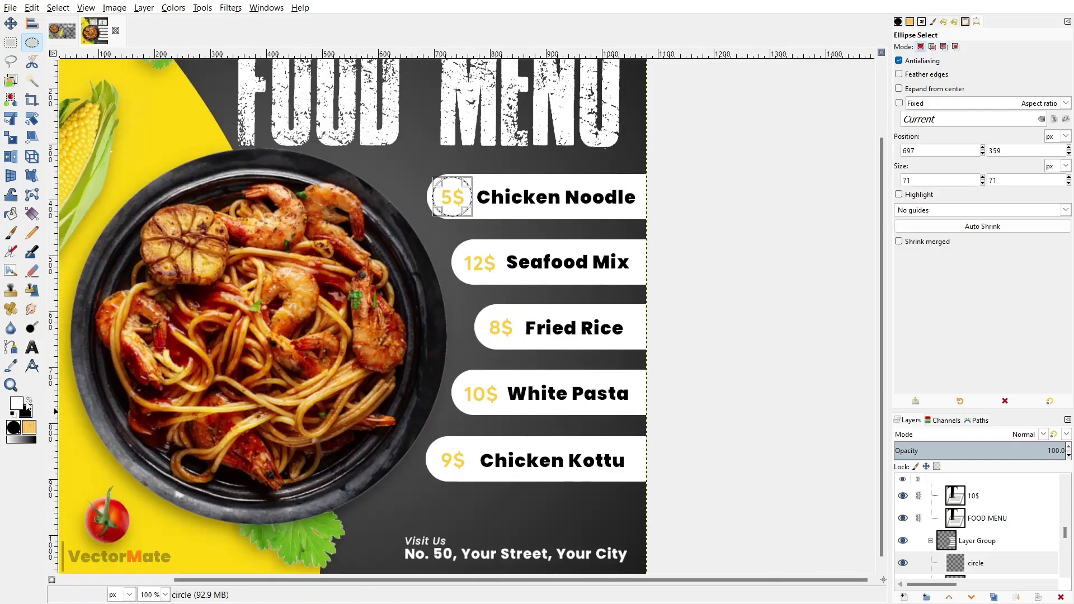
pyautogui.moveTo(19, 409); pyautogui.dragTo(455, 203)
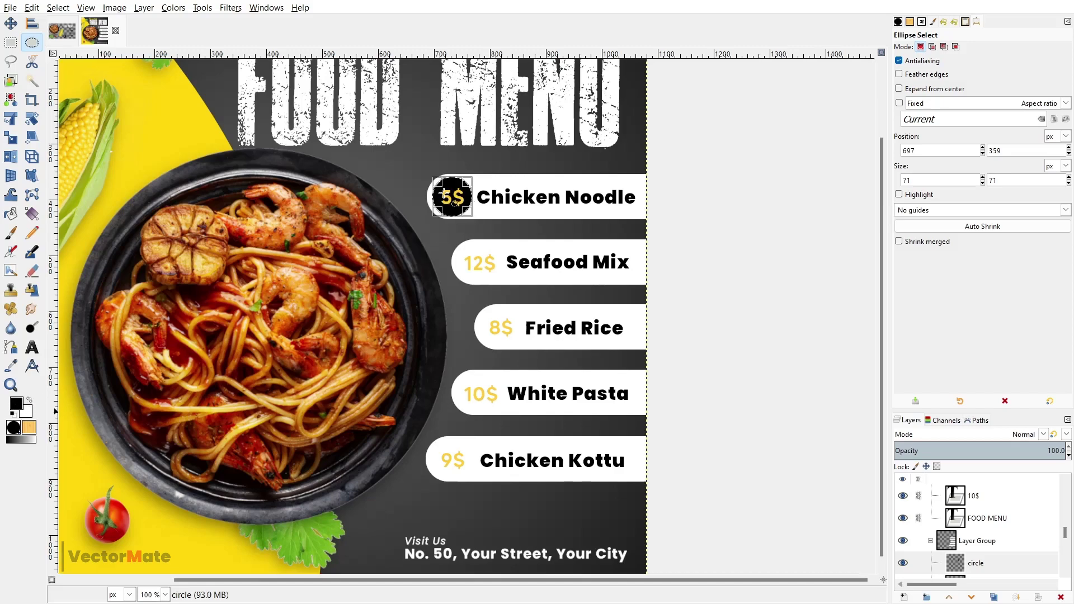
# - Add another circle layer, move the circular selection to 746, 477 around the 12$ price and fill it with black
pyautogui.click(902, 594)
pyautogui.press('Return')
pyautogui.scroll(2, 509, 278)
pyautogui.moveTo(403, 120); pyautogui.dragTo(460, 256)
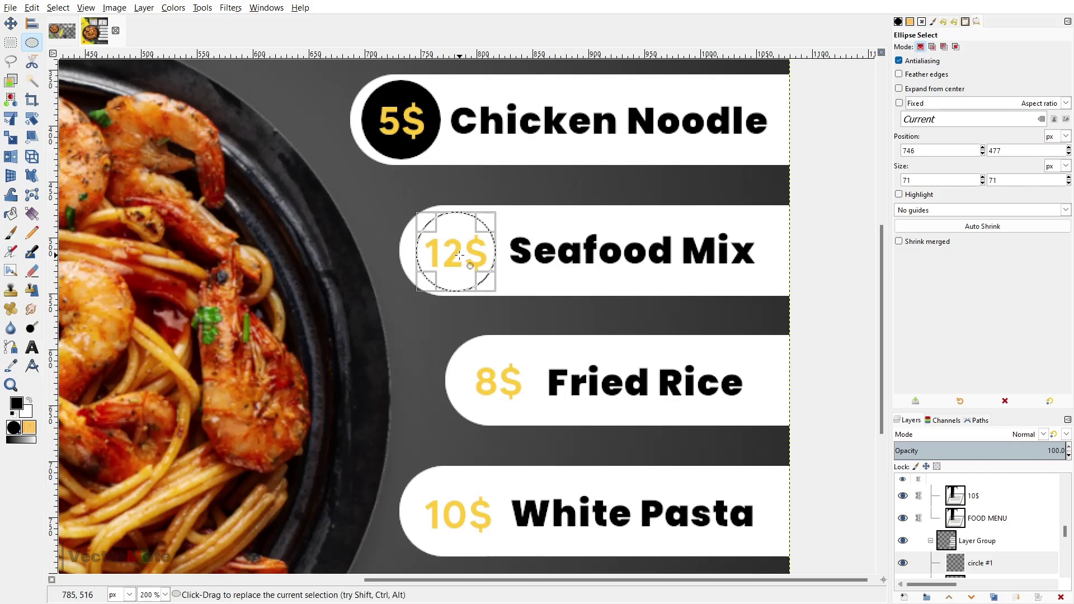
pyautogui.moveTo(17, 404); pyautogui.dragTo(471, 517)
# - Add another circle layer and fill a black circle behind the 8$ price
pyautogui.click(903, 596)
pyautogui.press('Return')
pyautogui.scroll(-2, 920, 571)
# - Add another circle layer and fill a 70 × 70 px black circle at 750, 710 behind the 10$ price
pyautogui.click(903, 597)
pyautogui.press('Return')
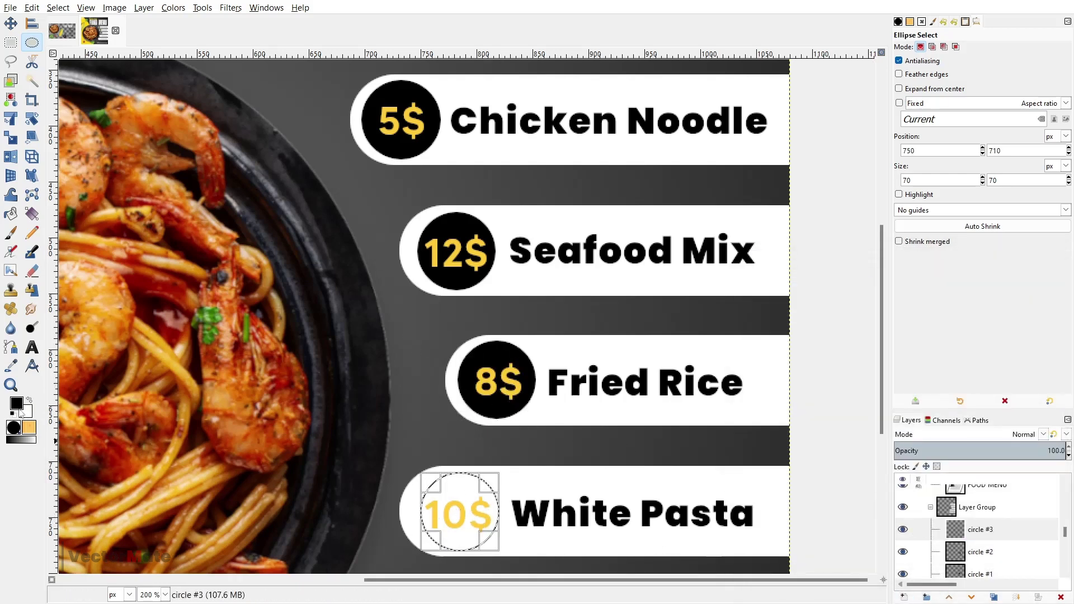
pyautogui.moveTo(17, 404); pyautogui.dragTo(470, 516)
# - Add another circle layer, fill a 70 × 70 px black circle at 698, 829 behind the 9$ price, and clear the selection
pyautogui.click(903, 596)
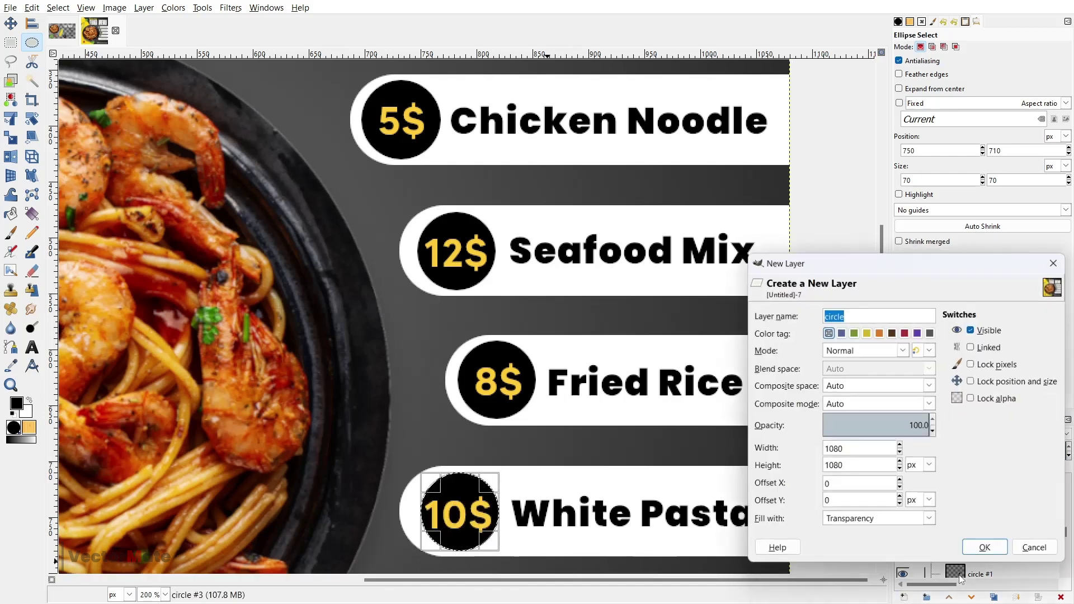
pyautogui.press('Return')
pyautogui.scroll(-3, 459, 386)
pyautogui.moveTo(459, 385); pyautogui.dragTo(399, 518)
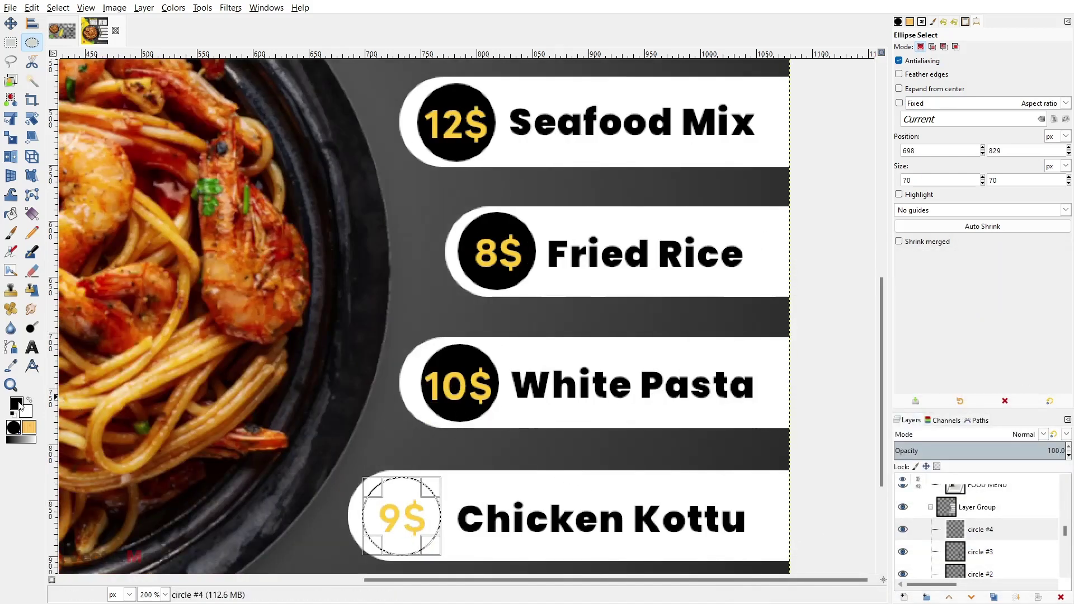
pyautogui.moveTo(17, 404); pyautogui.dragTo(391, 503)
pyautogui.hotkey('ctrl', 'shift', 'a')
# - Place a vertical guide at about 740 px and align the rounded ends of the Seafood Mix and White Pasta buttons to it
pyautogui.scroll(-1, 435, 372)
pyautogui.moveTo(54, 361); pyautogui.dragTo(457, 355)
pyautogui.press('m')
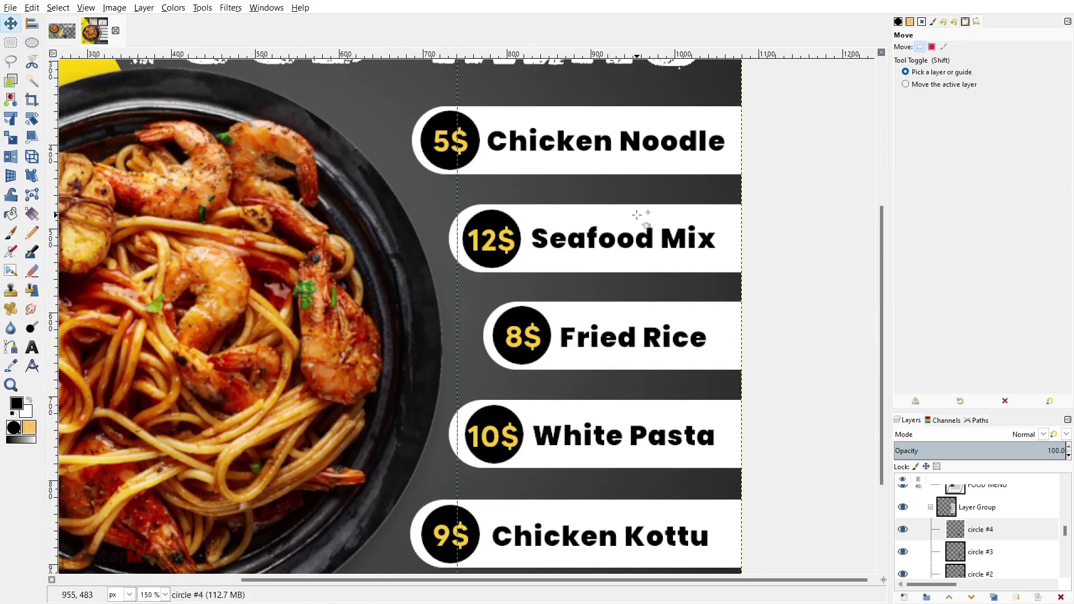
pyautogui.scroll(1, 638, 218)
pyautogui.moveTo(631, 220); pyautogui.dragTo(638, 217)
pyautogui.scroll(-1, 611, 271)
pyautogui.scroll(1, 603, 289)
pyautogui.moveTo(546, 479); pyautogui.dragTo(557, 479)
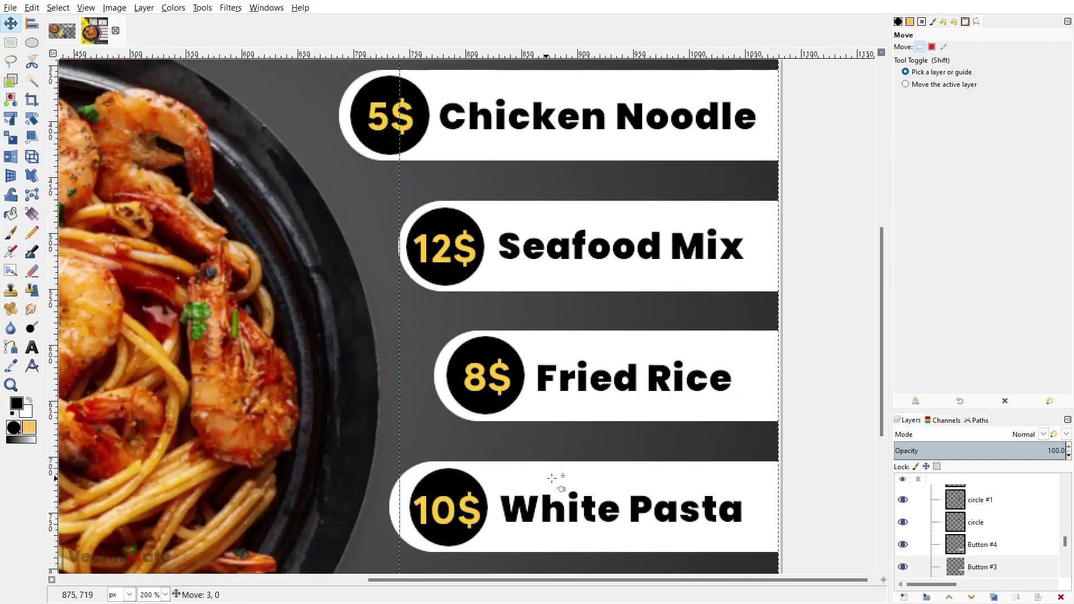
# - Check the alignment of the menu buttons and price circles against the vertical guide, up close and across the whole poster
pyautogui.click(523, 408)
pyautogui.scroll(-3, 522, 408)
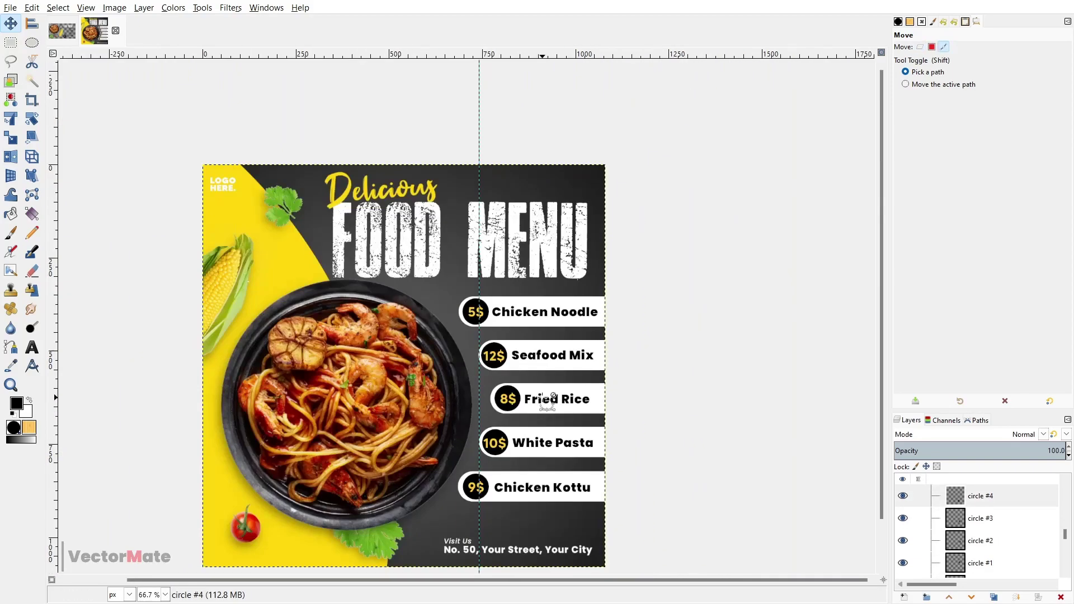
pyautogui.scroll(3, 542, 396)
pyautogui.moveTo(520, 388); pyautogui.dragTo(522, 388)
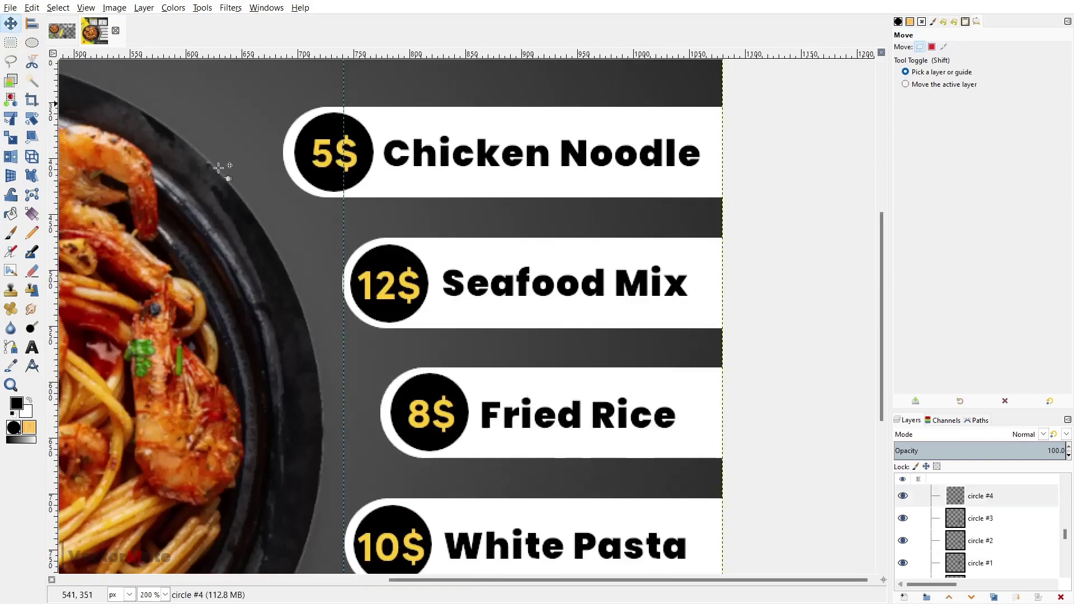
pyautogui.scroll(-3, 371, 281)
pyautogui.moveTo(554, 283); pyautogui.dragTo(694, 289)
pyautogui.scroll(-1, 575, 294)
pyautogui.scroll(1, 453, 237)
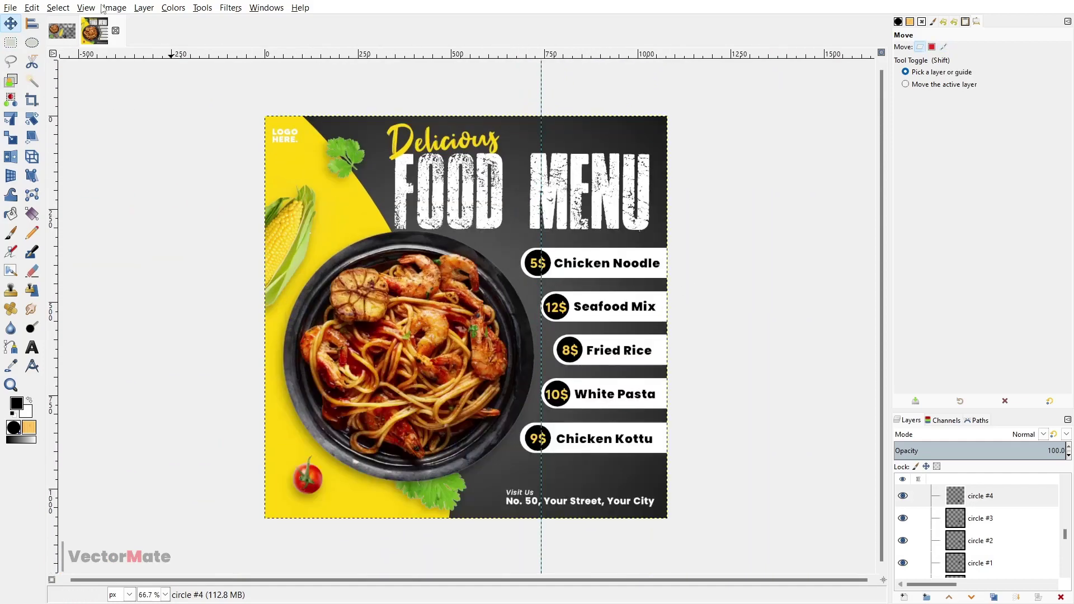
# - Copy the location pin image, download.png, from the other open image into the poster as the topmost layer
pyautogui.click(61, 31)
pyautogui.moveTo(61, 31); pyautogui.dragTo(437, 356)
pyautogui.moveTo(1025, 508); pyautogui.dragTo(988, 492)
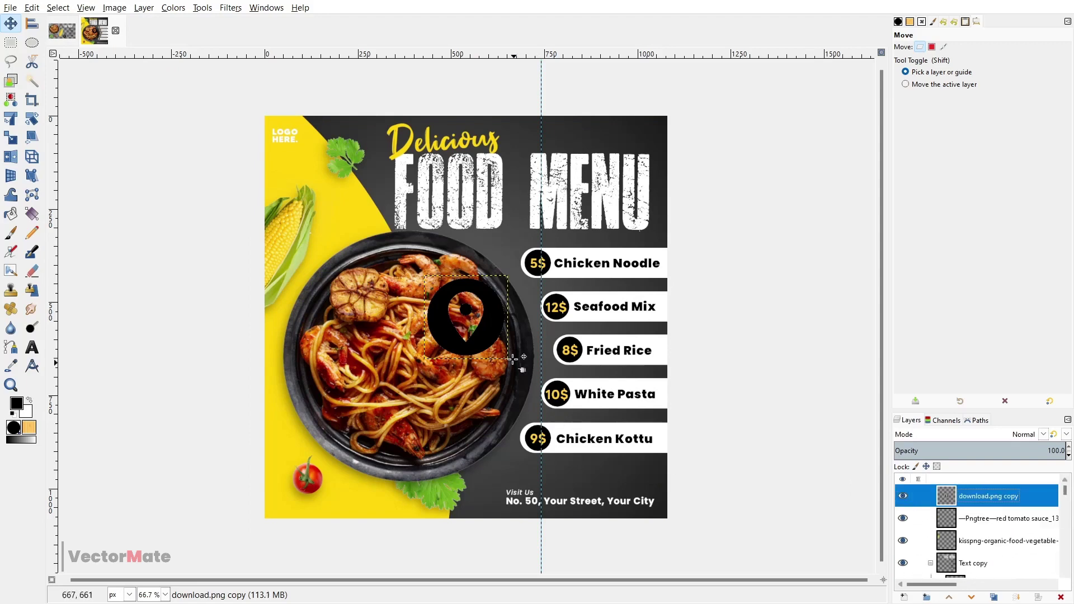
# - Colorize the location pin icon yellow using colour ffe97d and a lightness of 0.503
pyautogui.press('+')
pyautogui.press('+')
pyautogui.click(173, 7)
pyautogui.click(193, 301)
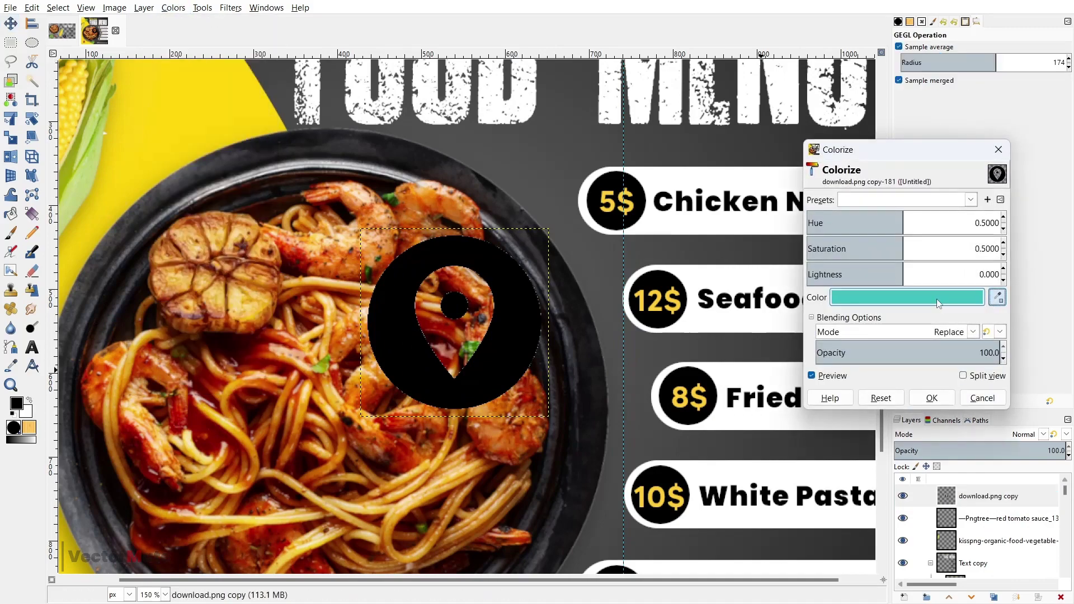
pyautogui.click(939, 303)
pyautogui.click(155, 117)
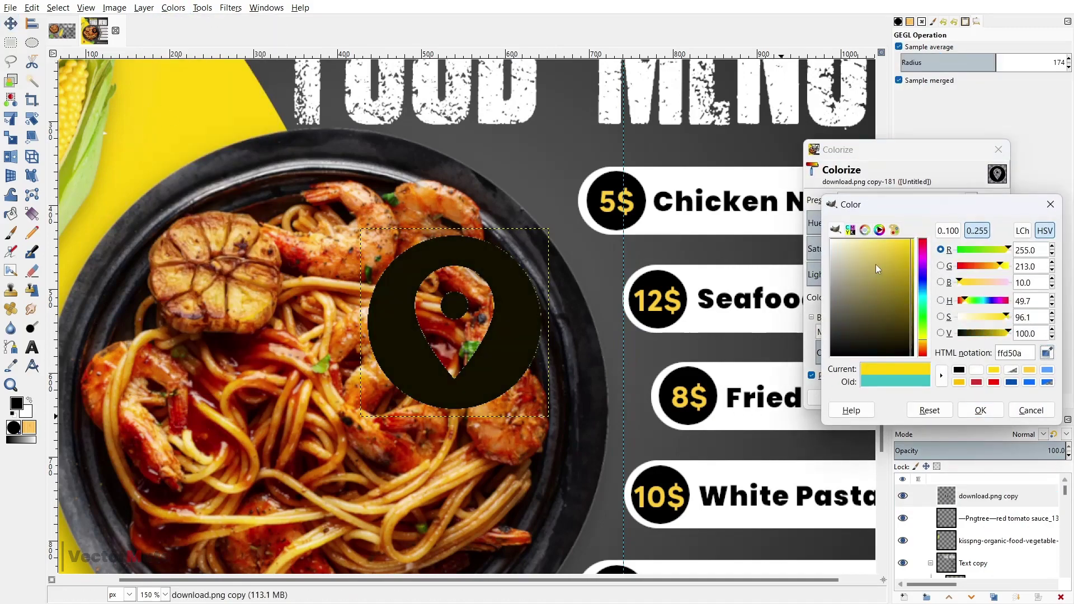
pyautogui.moveTo(876, 266); pyautogui.dragTo(874, 227)
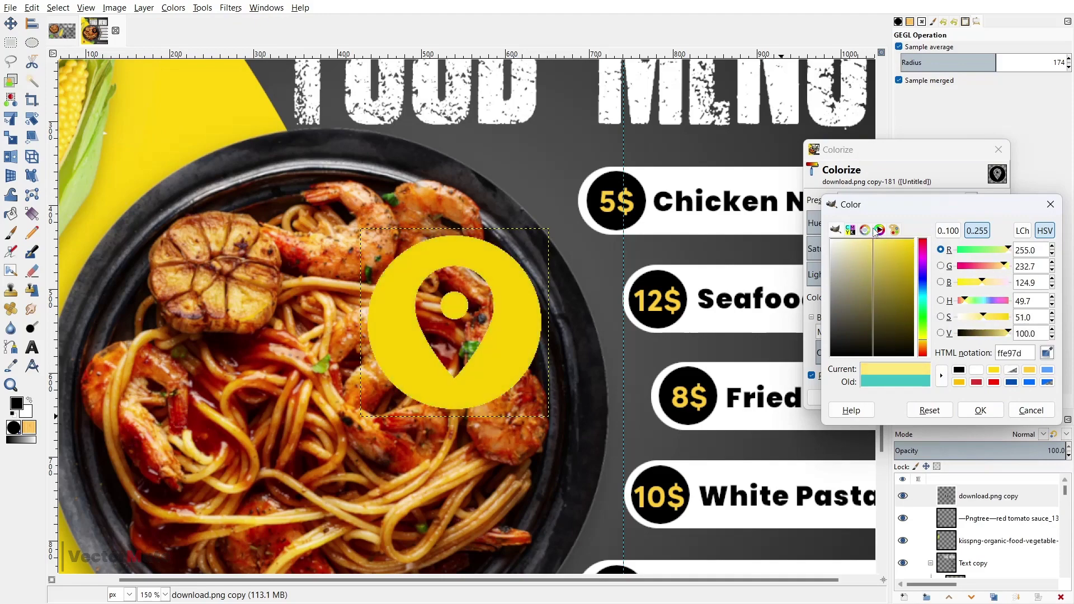
pyautogui.click(980, 409)
pyautogui.moveTo(940, 270); pyautogui.dragTo(952, 269)
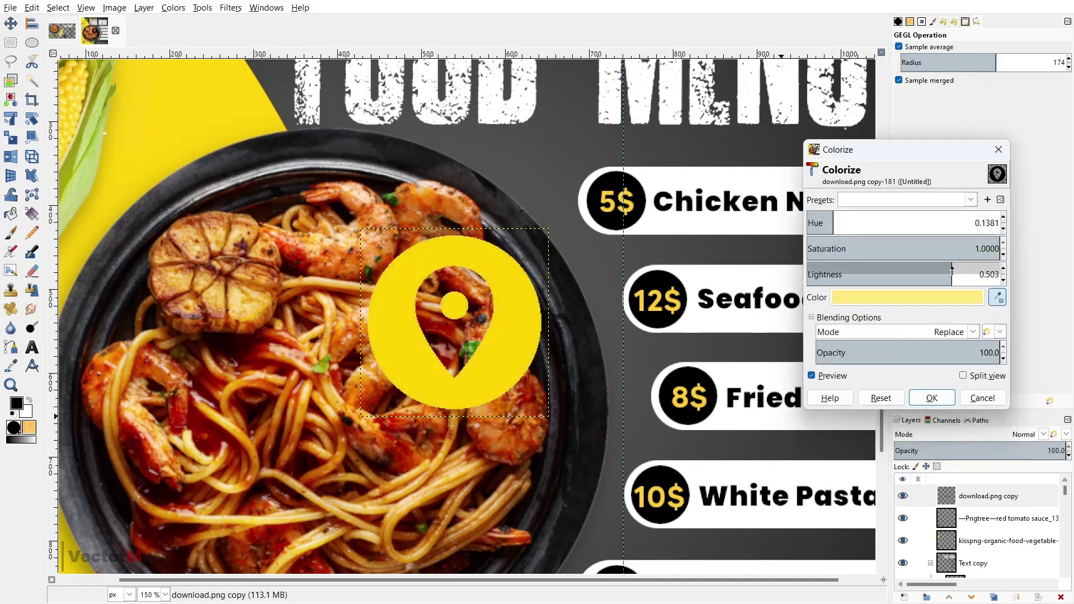
pyautogui.click(931, 399)
# - Scale the location pin icon to about 64 × 64 px and position it just before the Visit Us address text
pyautogui.scroll(-4, 465, 346)
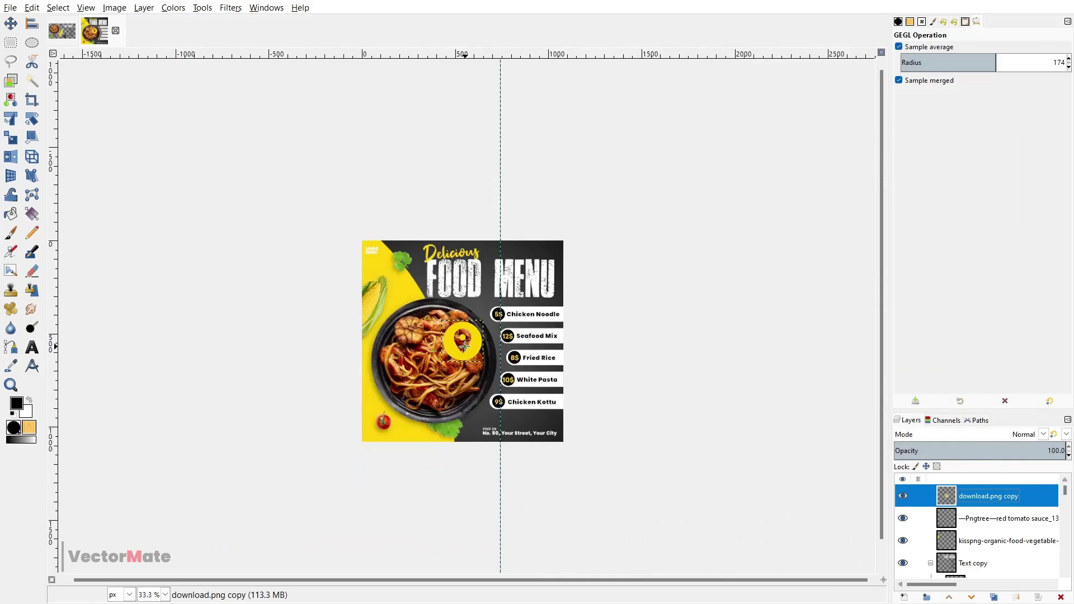
pyautogui.press('m')
pyautogui.scroll(2, 465, 341)
pyautogui.moveTo(485, 343); pyautogui.dragTo(512, 488)
pyautogui.hotkey('shift', 's')
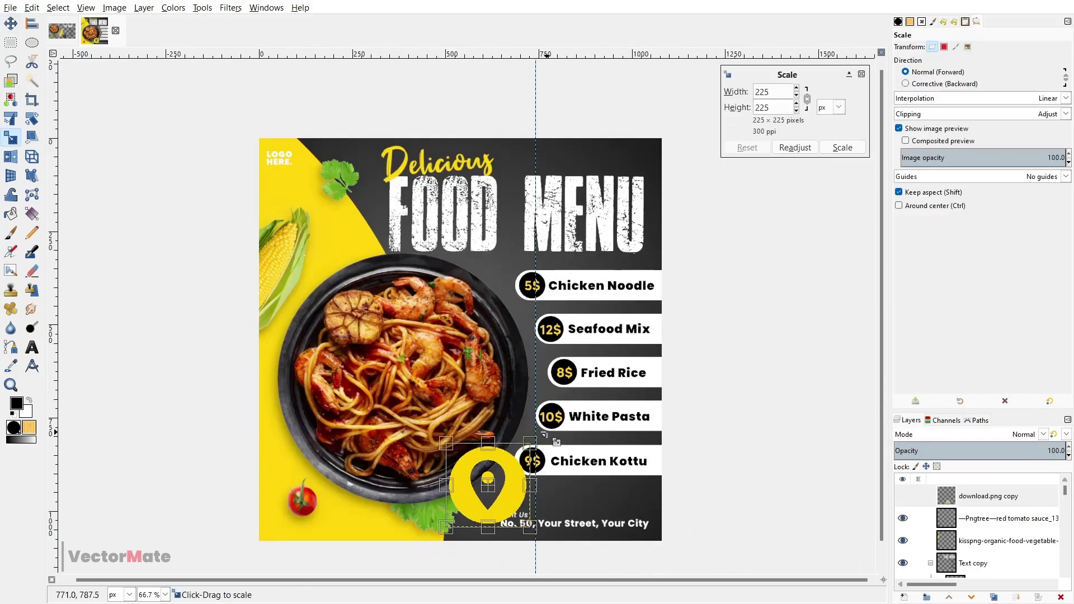
pyautogui.moveTo(531, 442); pyautogui.dragTo(508, 502)
pyautogui.scroll(3, 488, 491)
pyautogui.scroll(-1, 487, 492)
pyautogui.moveTo(548, 350); pyautogui.dragTo(485, 519)
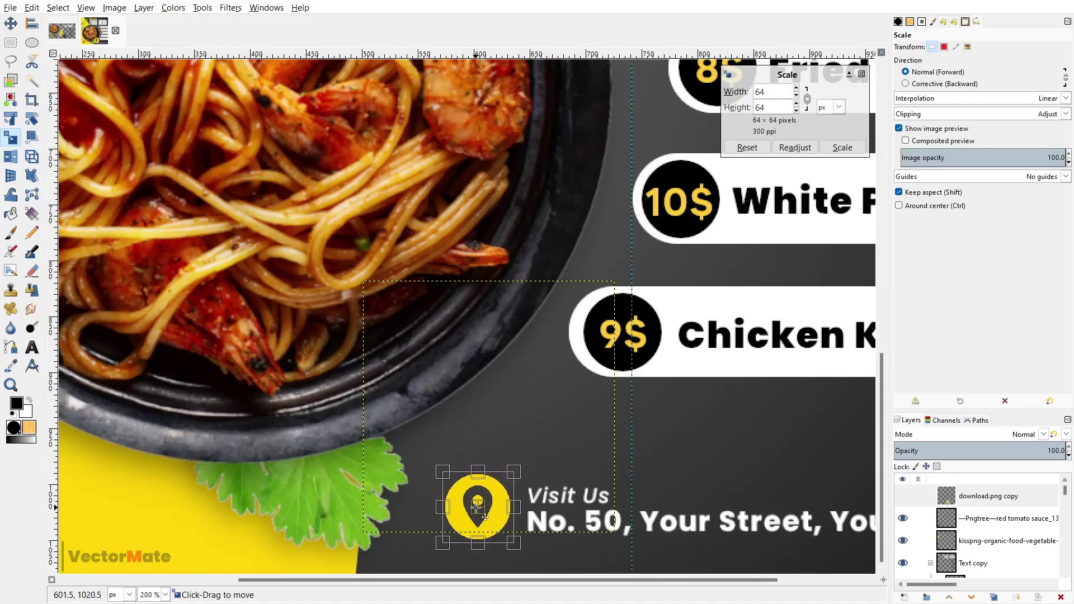
pyautogui.press('Return')
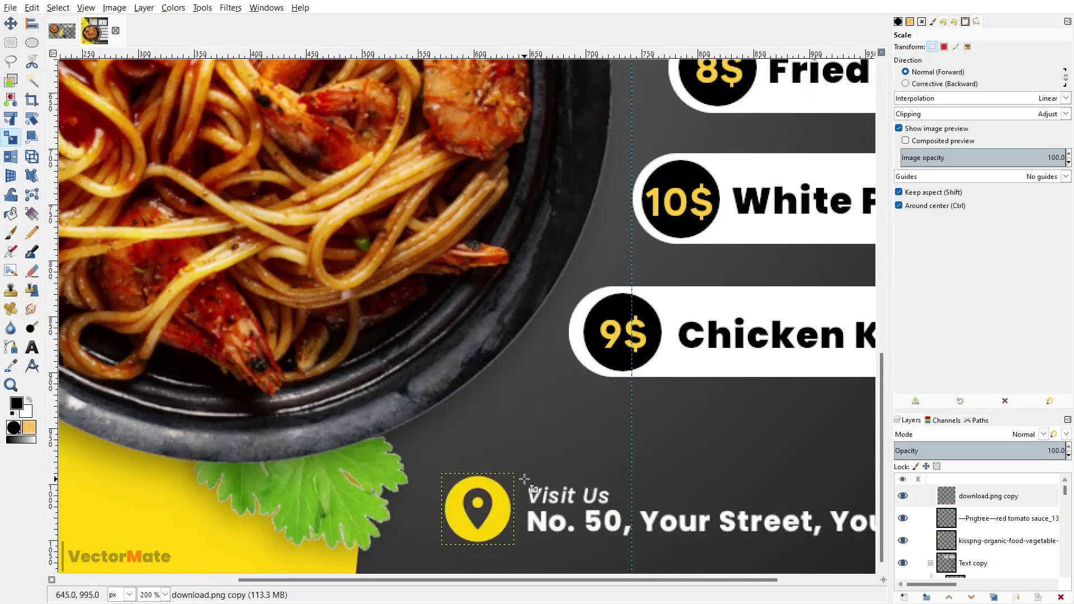
# - Scale the location pin icon down around its centre to about 59 px wide
pyautogui.scroll(-5, 504, 482)
pyautogui.scroll(4, 510, 476)
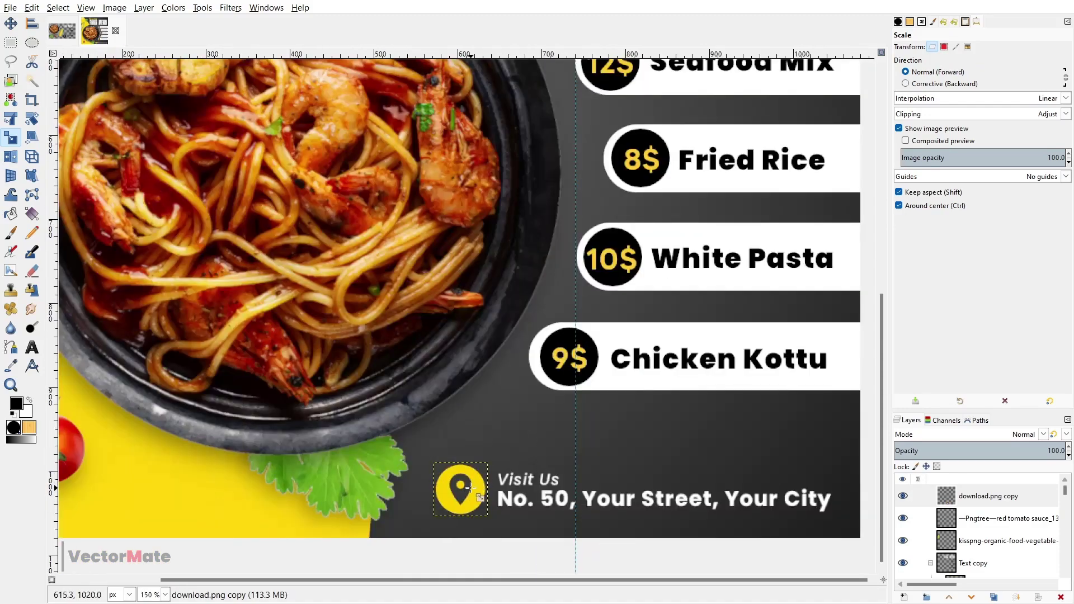
pyautogui.scroll(1, 470, 487)
pyautogui.click(467, 487)
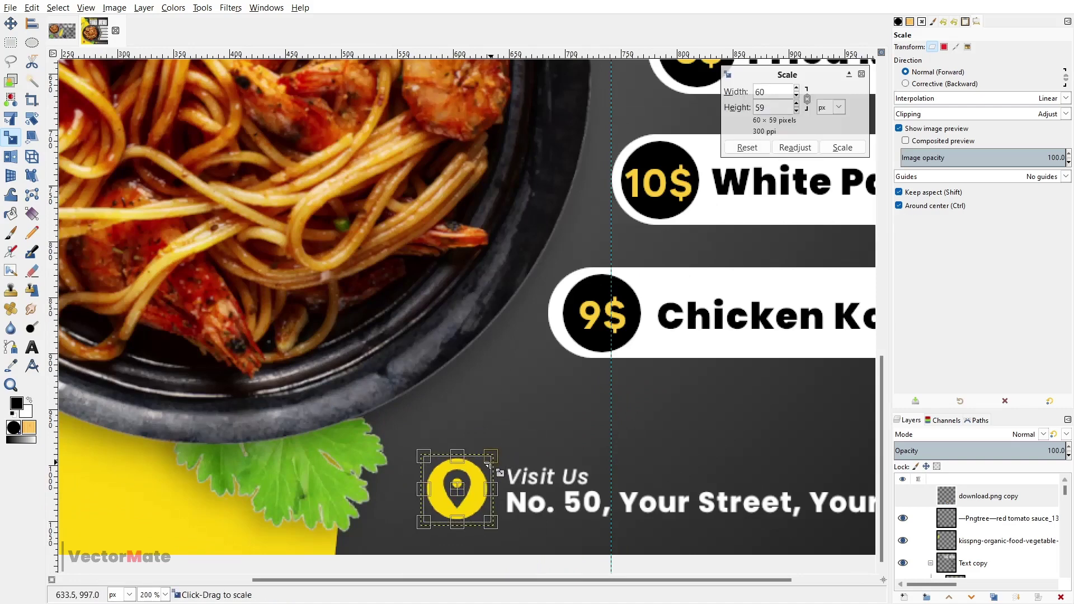
pyautogui.moveTo(470, 498); pyautogui.dragTo(474, 498)
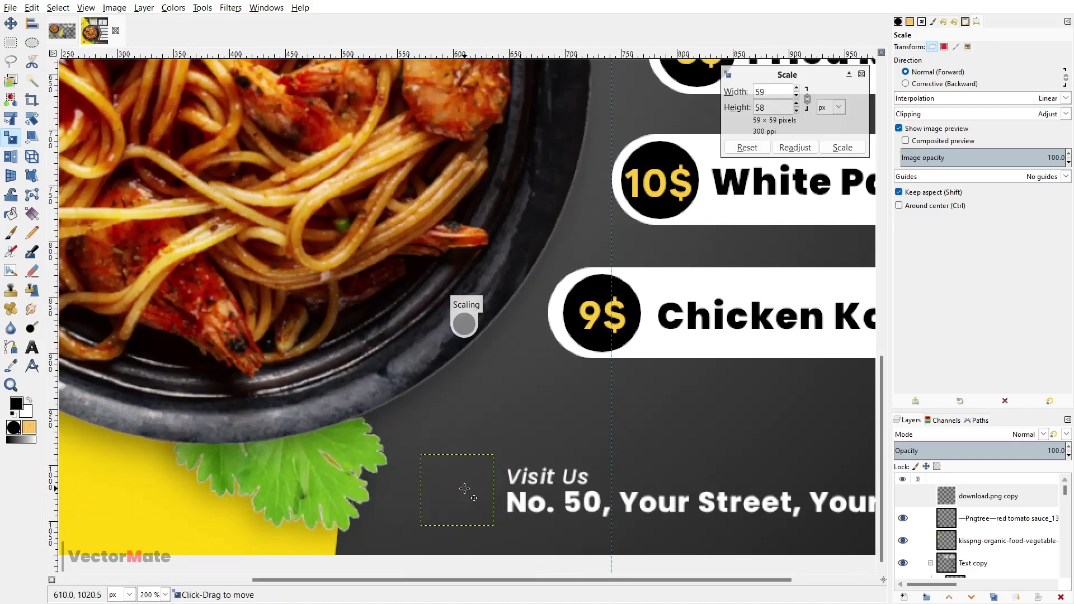
pyautogui.press('Return')
# - Hide the guides and centre the finished poster in the view
pyautogui.press('m')
pyautogui.scroll(-2, 442, 387)
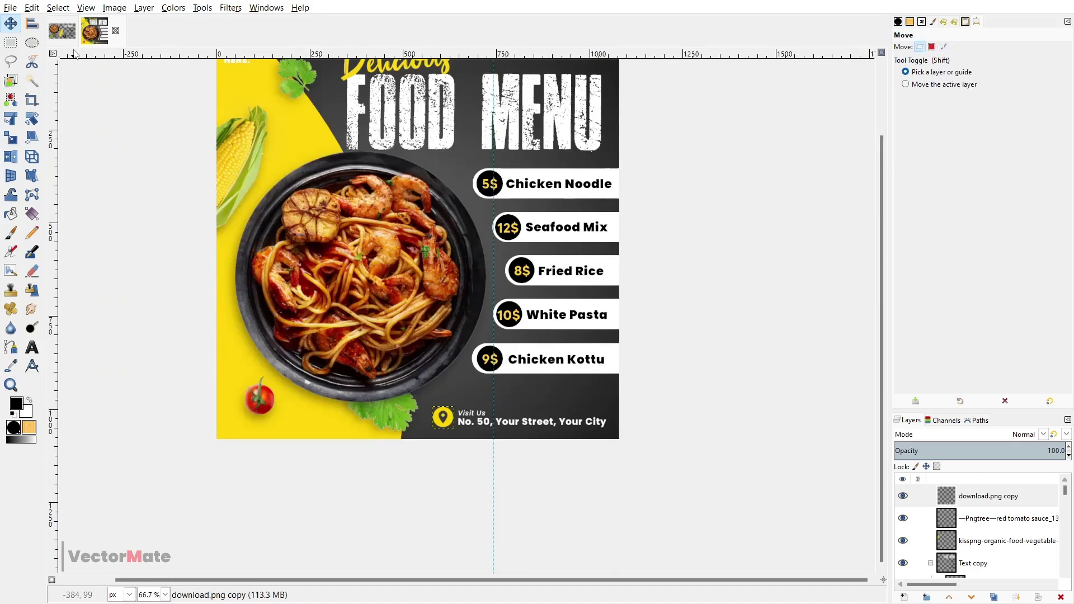
pyautogui.click(85, 8)
pyautogui.click(140, 233)
pyautogui.moveTo(149, 246); pyautogui.dragTo(221, 315)
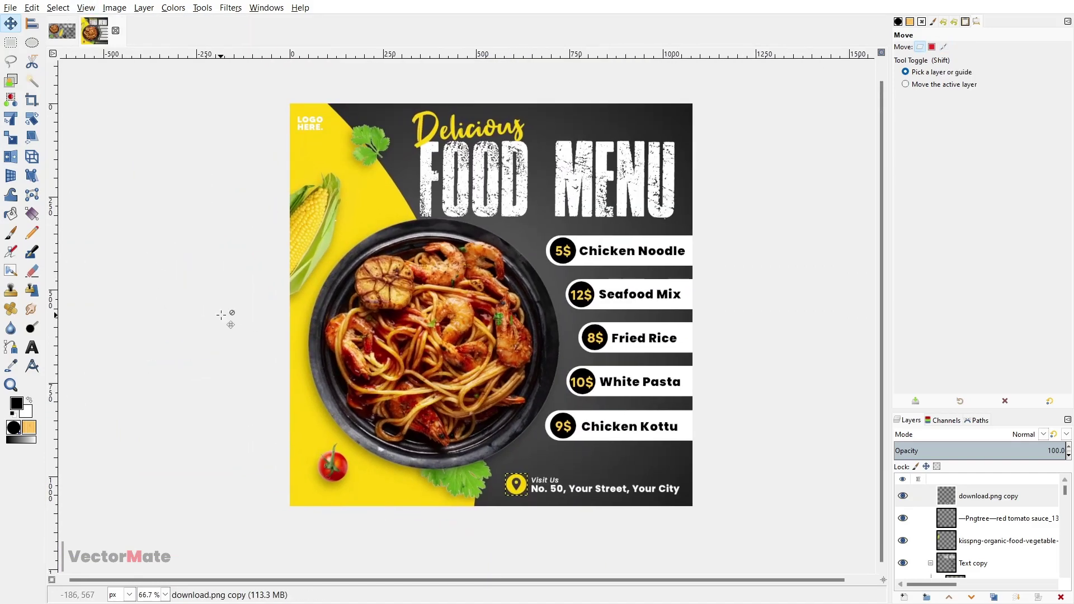